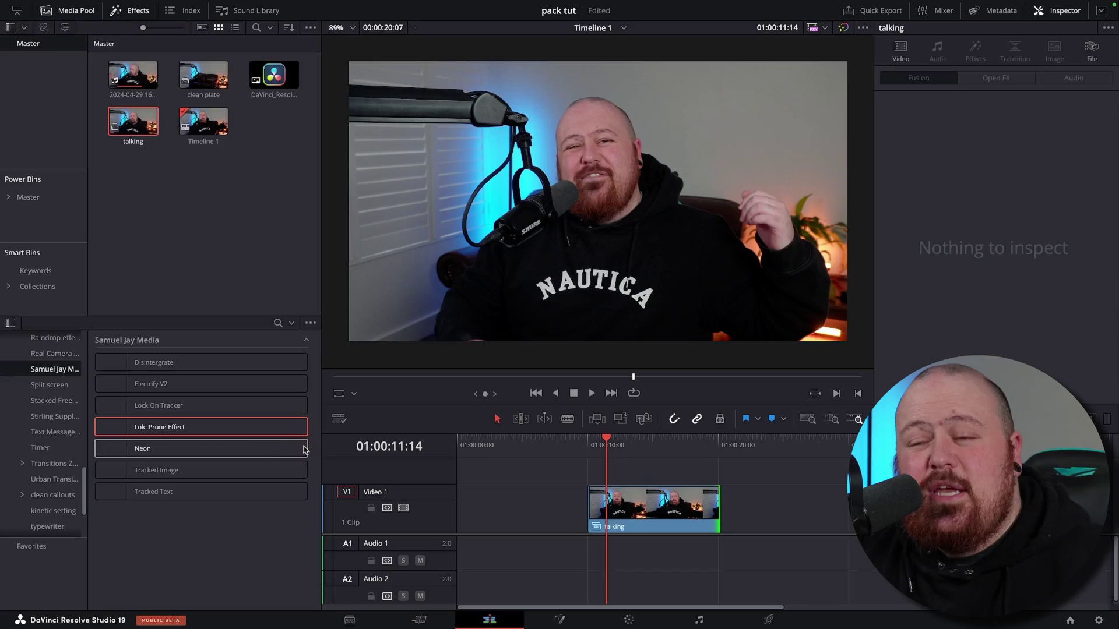
# Apply the Loki Prune Effect to the talking clip on Video 1 and play the result
pyautogui.moveTo(209, 427); pyautogui.dragTo(650, 508)
pyautogui.click(594, 440)
pyautogui.press('space')
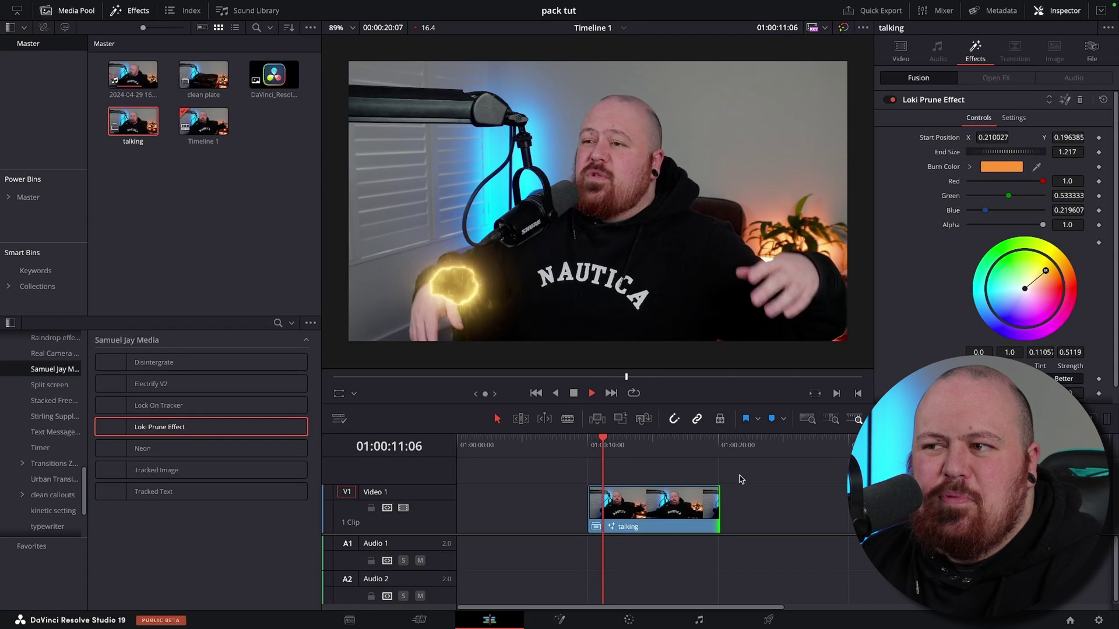
# Place a duplicate of the compound clip further along the Video 1 track
pyautogui.click(633, 445)
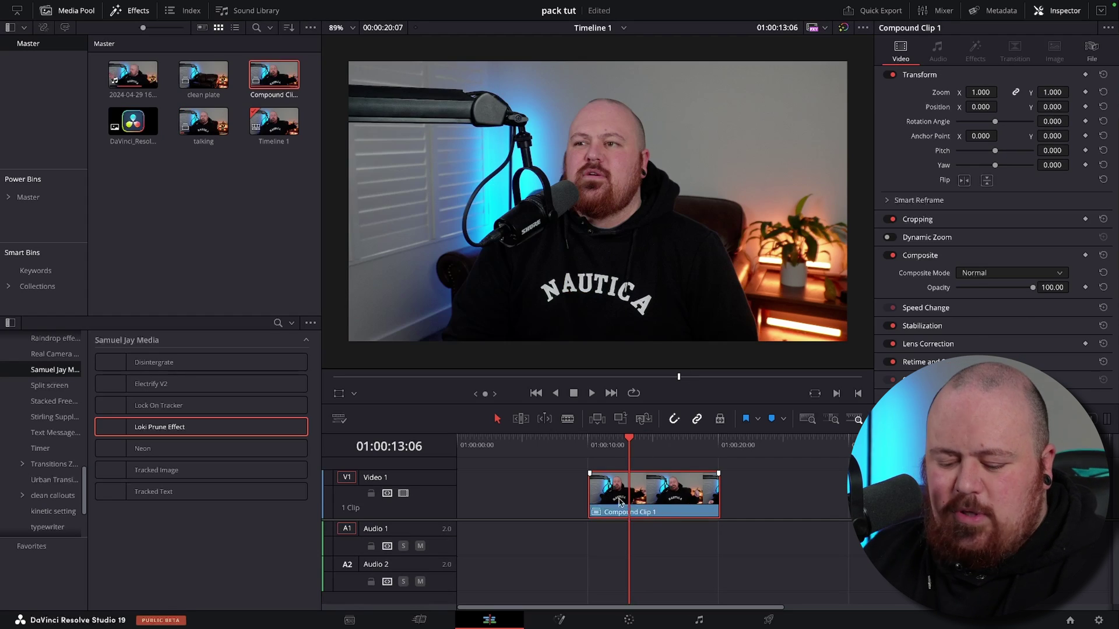
pyautogui.moveTo(623, 500); pyautogui.dragTo(759, 500)
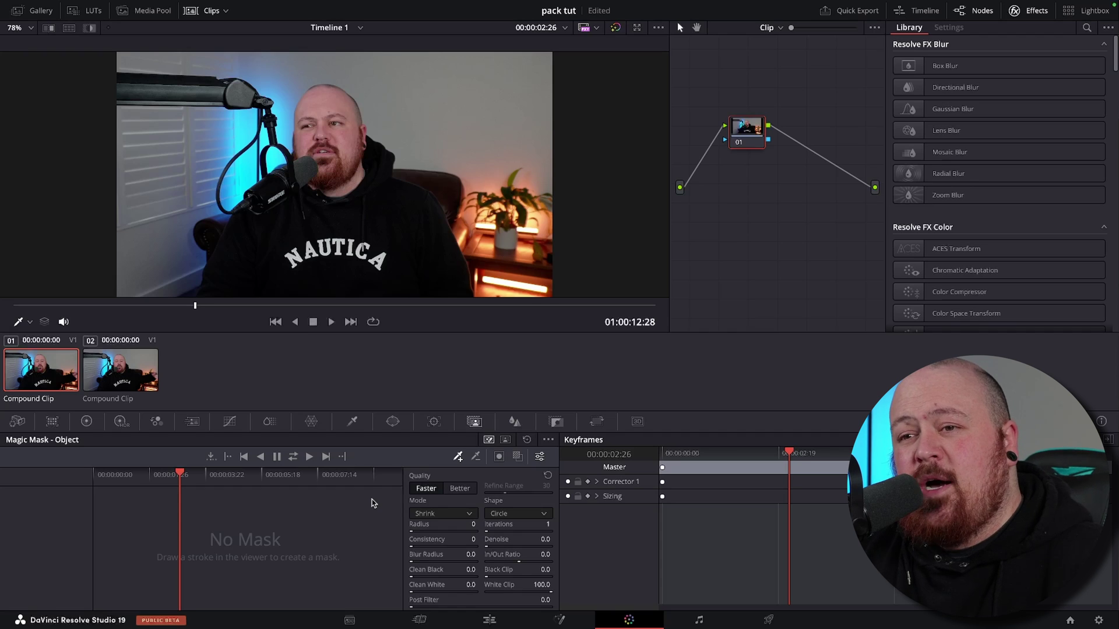
# Mark the man's head and torso with Magic Mask strokes and track the mask in both directions
pyautogui.moveTo(231, 283)
pyautogui.mouseDown()
pyautogui.moveTo(235, 244)
pyautogui.moveTo(318, 142)
pyautogui.moveTo(353, 126)
pyautogui.moveTo(429, 266)
pyautogui.moveTo(335, 183)
pyautogui.moveTo(333, 165)
pyautogui.mouseUp()
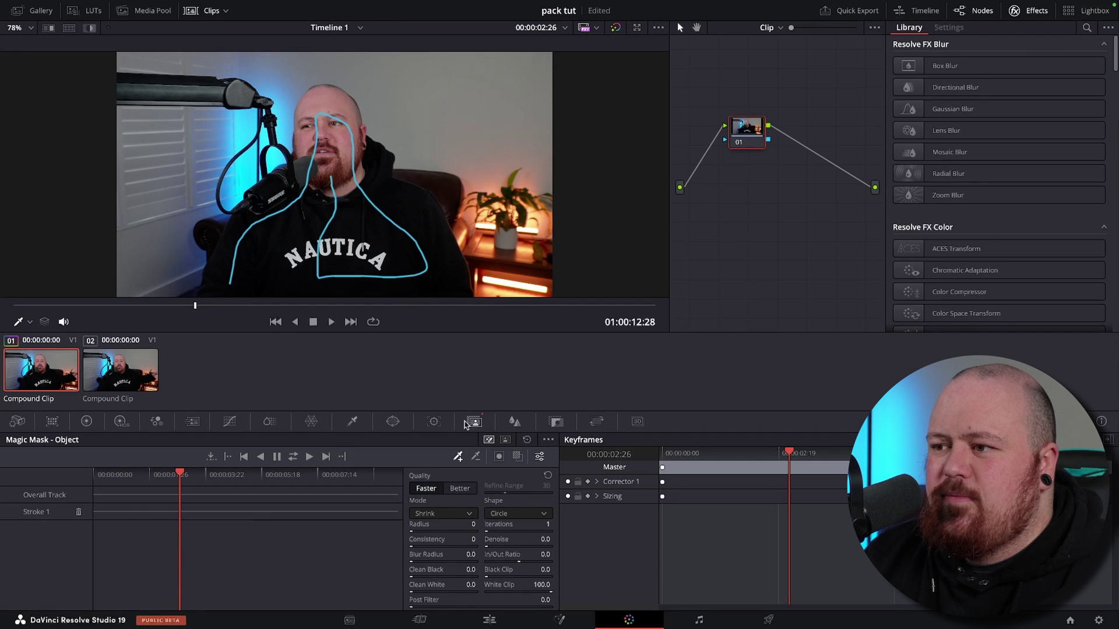
pyautogui.click(293, 459)
# Add an alpha output to the man's clip and connect the masked node's alpha to it
pyautogui.rightClick(756, 230)
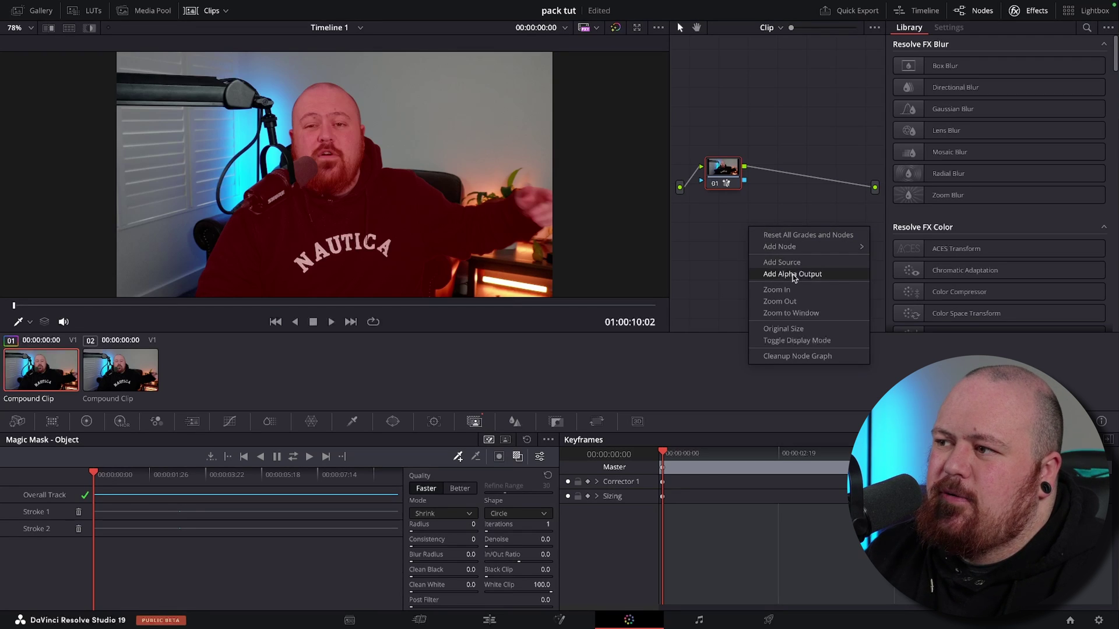
pyautogui.click(792, 274)
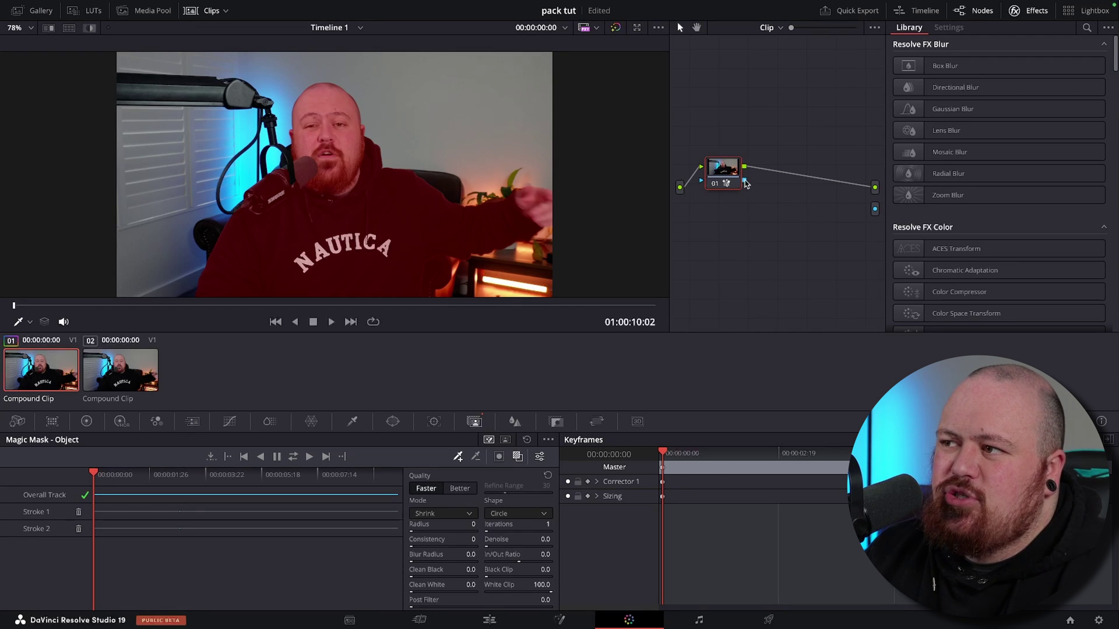
pyautogui.moveTo(745, 181); pyautogui.dragTo(875, 209)
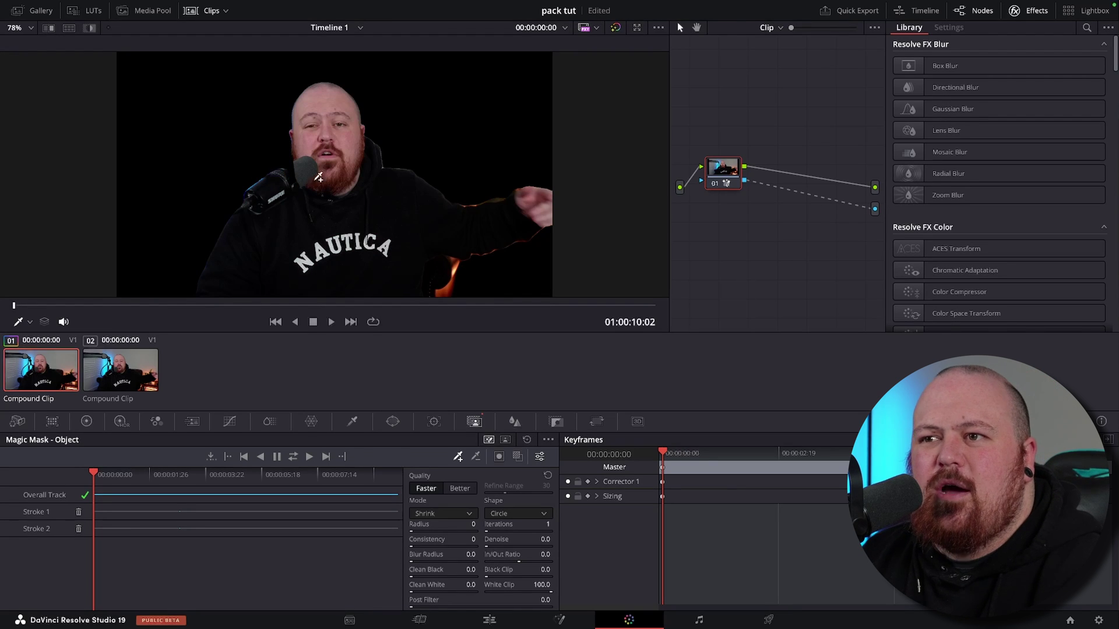
# Render the masked compound clip in place as QuickTime, Apple ProRes 4444, with video effects, Fusion composition and color grading included
pyautogui.click(489, 619)
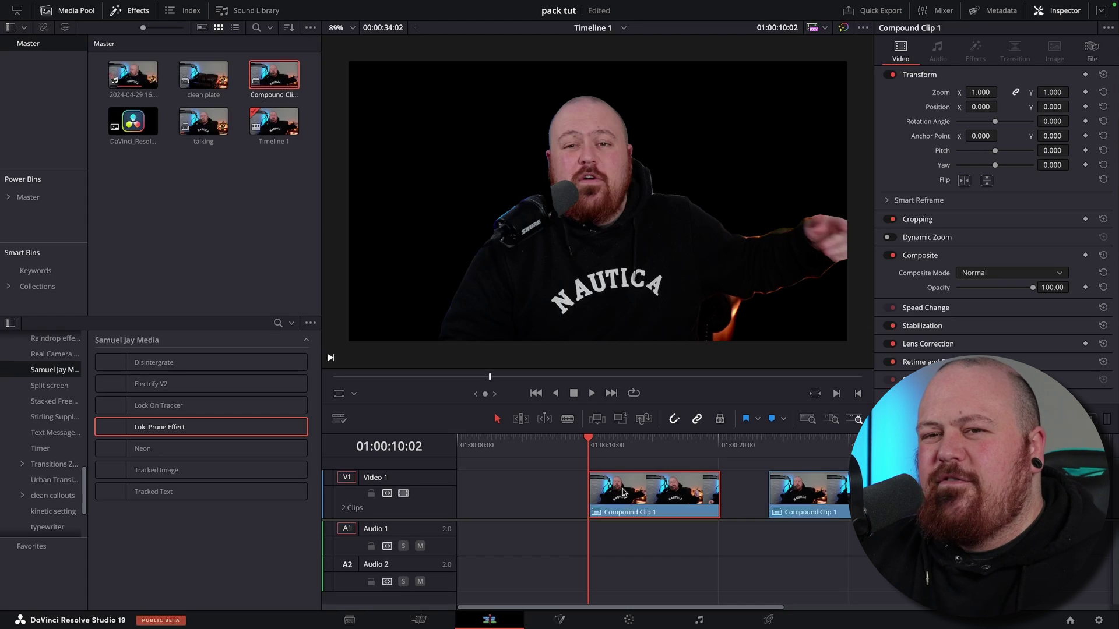
pyautogui.rightClick(622, 492)
pyautogui.click(626, 359)
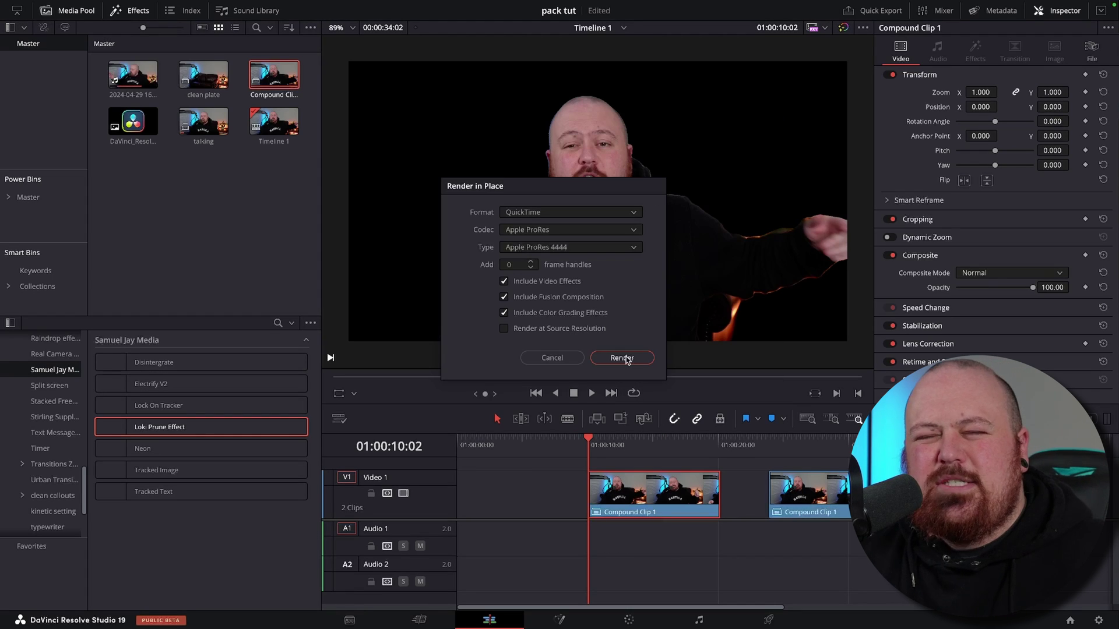
pyautogui.click(622, 358)
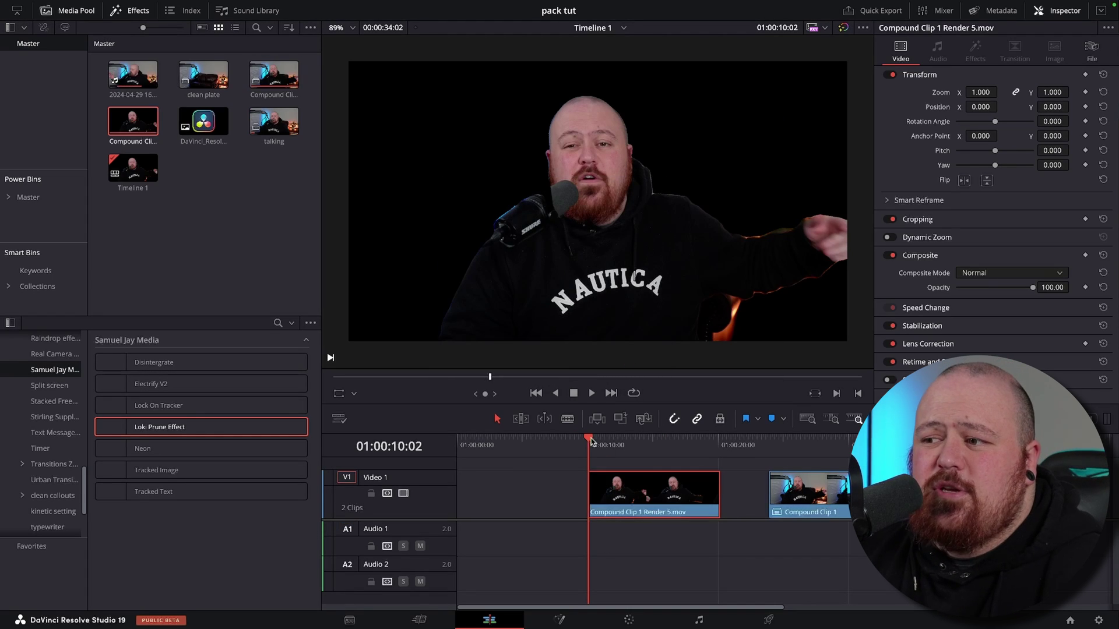
# Move the rendered cutout clip up to a higher video track and place the clean plate beneath it
pyautogui.moveTo(590, 444); pyautogui.dragTo(646, 447)
pyautogui.moveTo(670, 501); pyautogui.dragTo(667, 455)
pyautogui.scroll(-1, 674, 490)
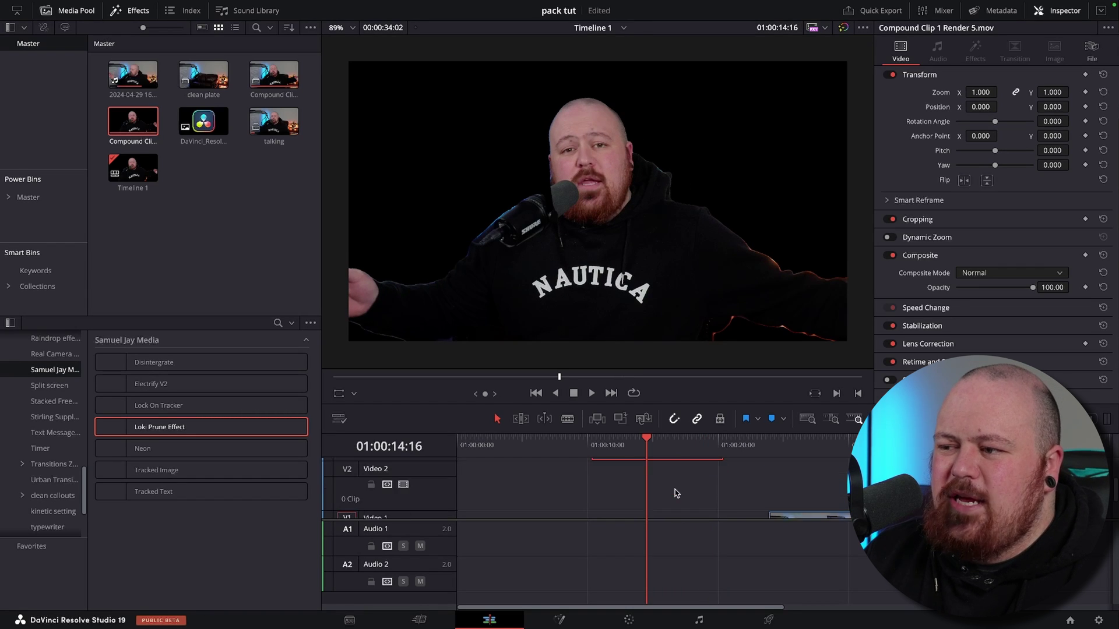
pyautogui.moveTo(203, 75); pyautogui.dragTo(594, 506)
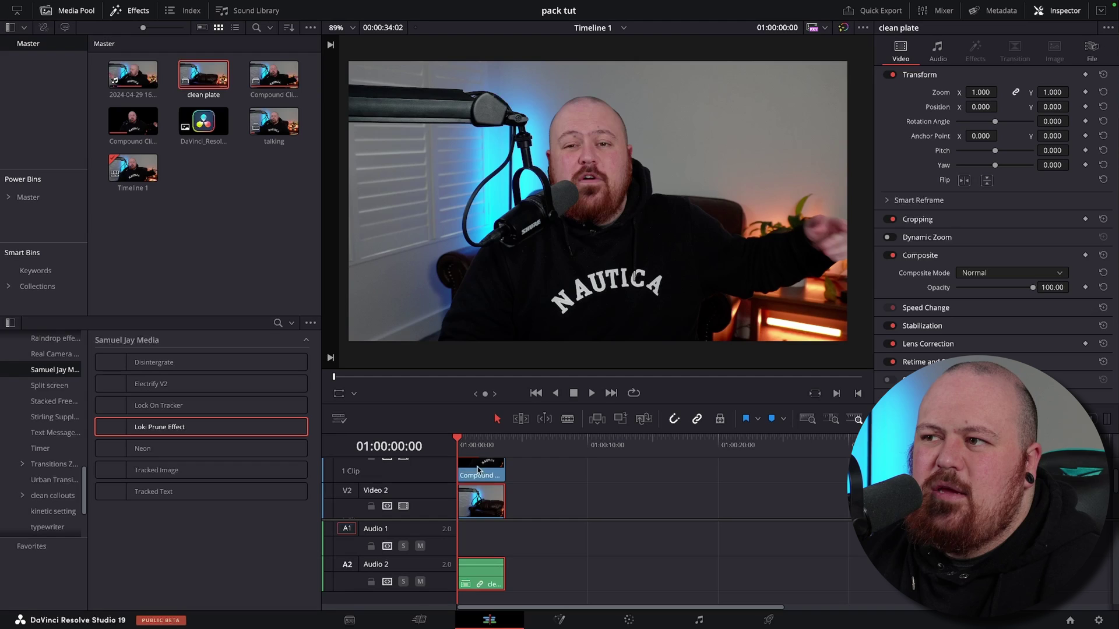
# Disable the rendered cutout clip to view the clean plate underneath, and undo the change
pyautogui.click(476, 470)
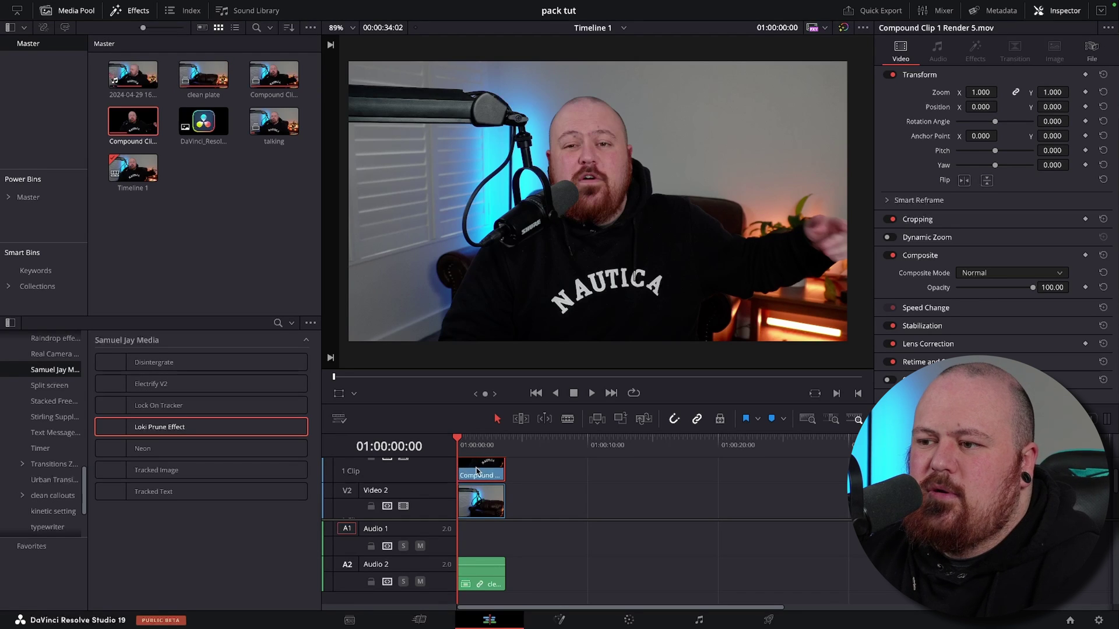
pyautogui.press('d')
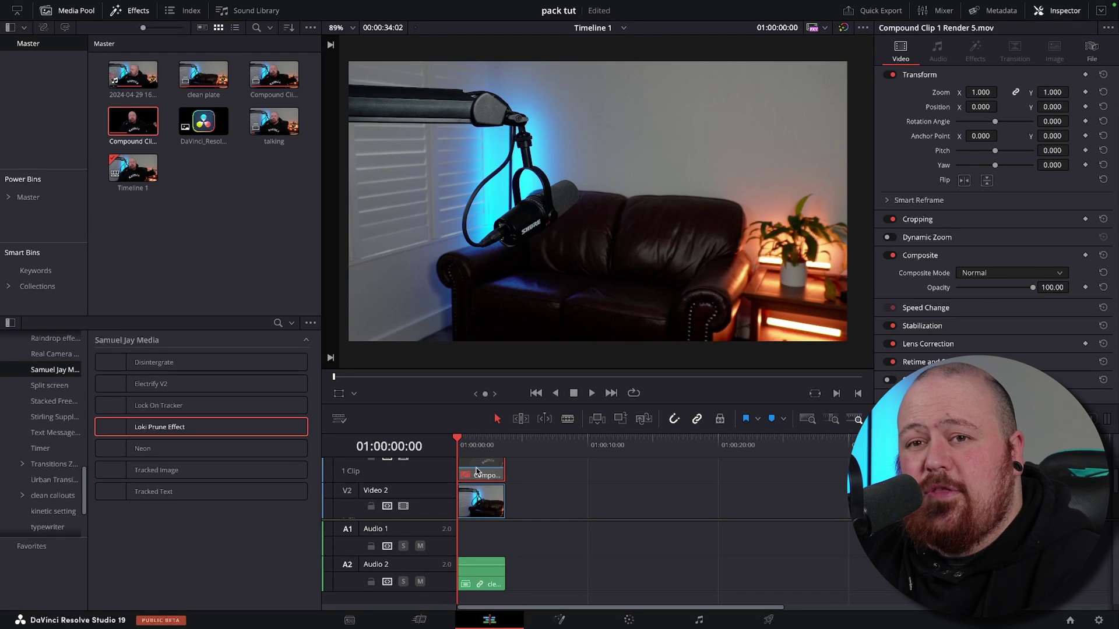
pyautogui.hotkey('ctrl', 'z')
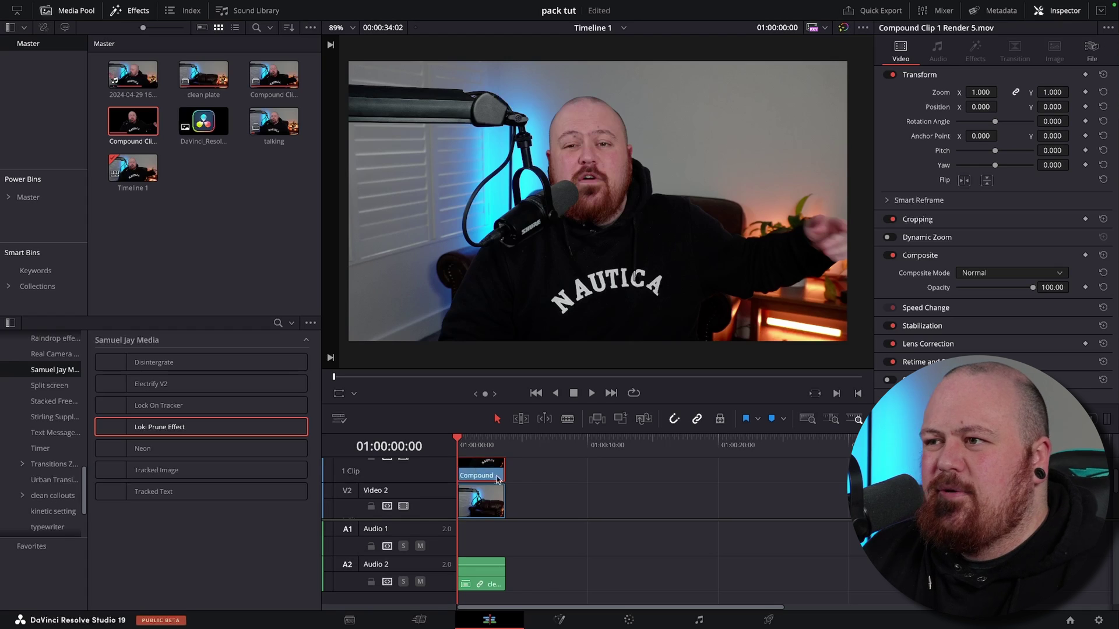
# Duplicate the clean plate onto the Video 4 track above the rendered cutout clip
pyautogui.click(497, 492)
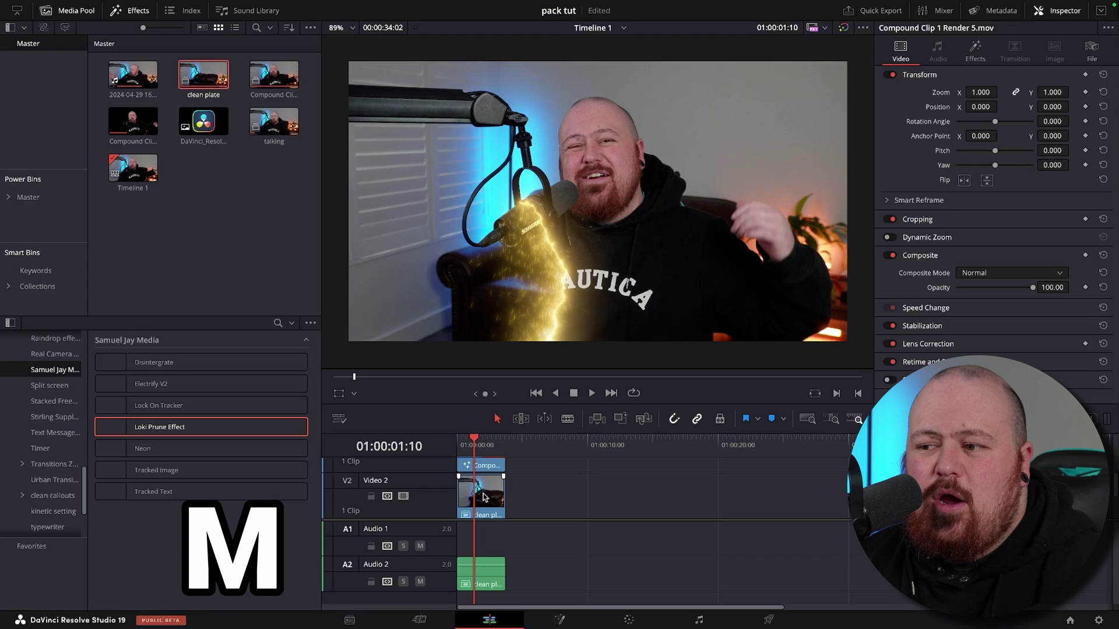
pyautogui.moveTo(486, 497); pyautogui.dragTo(470, 453)
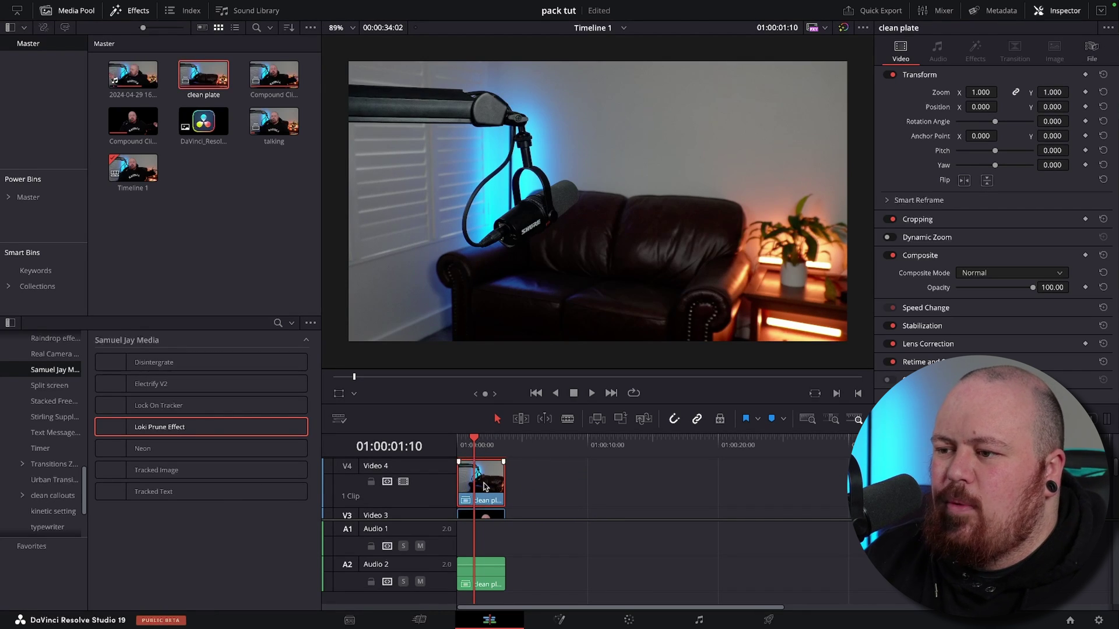
# Isolate the microphone and its boom arm on the upper clean plate with Magic Mask strokes and track the mask both ways
pyautogui.click(629, 620)
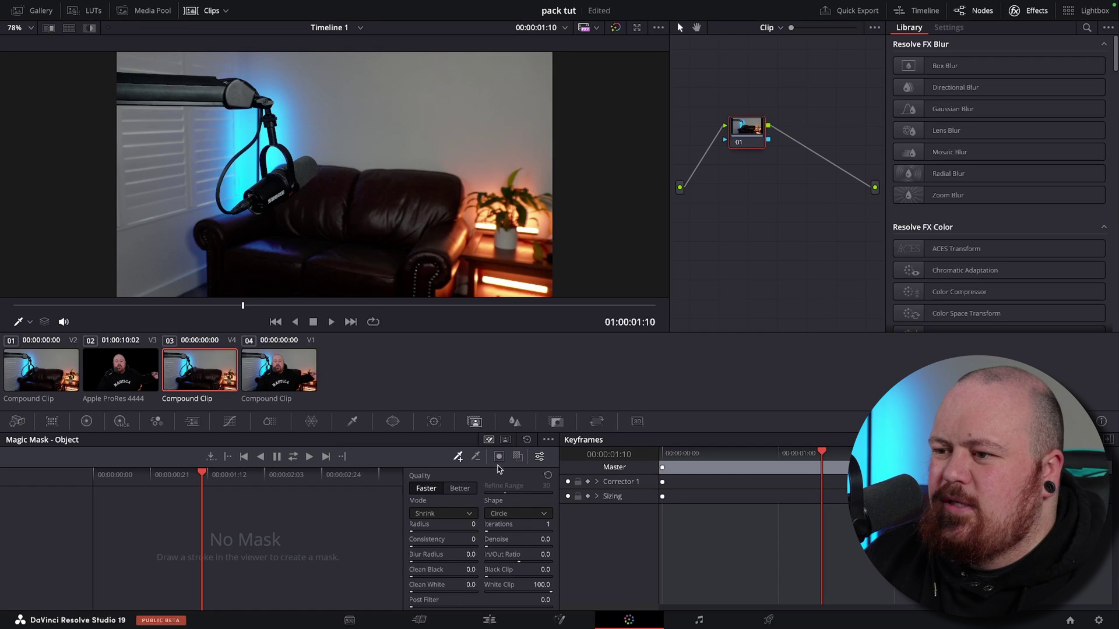
pyautogui.click(458, 456)
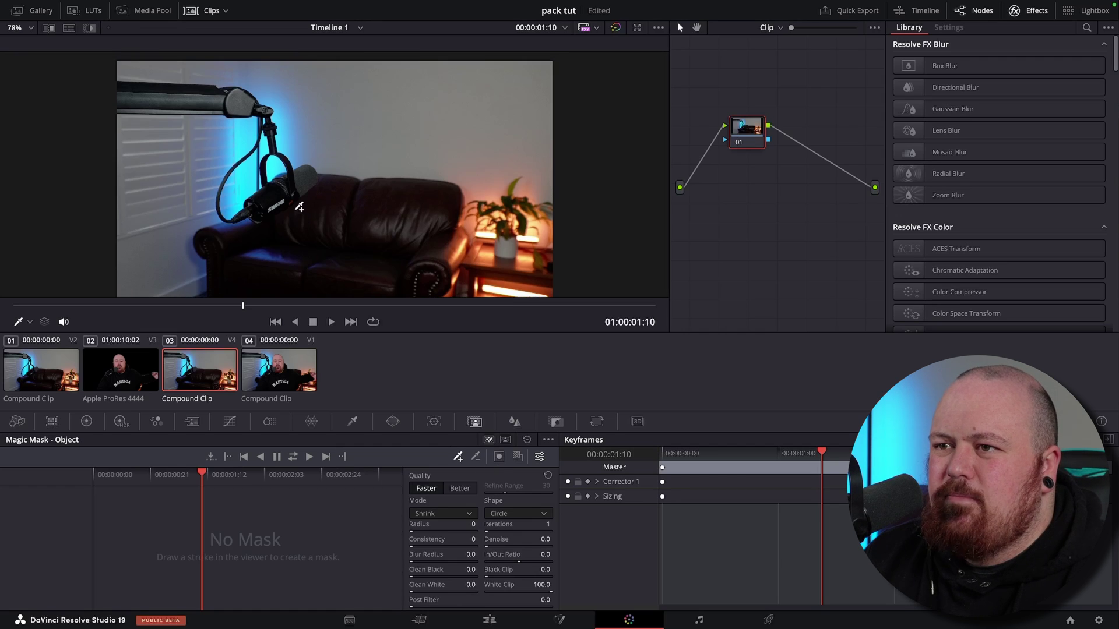
pyautogui.moveTo(262, 207); pyautogui.dragTo(306, 177)
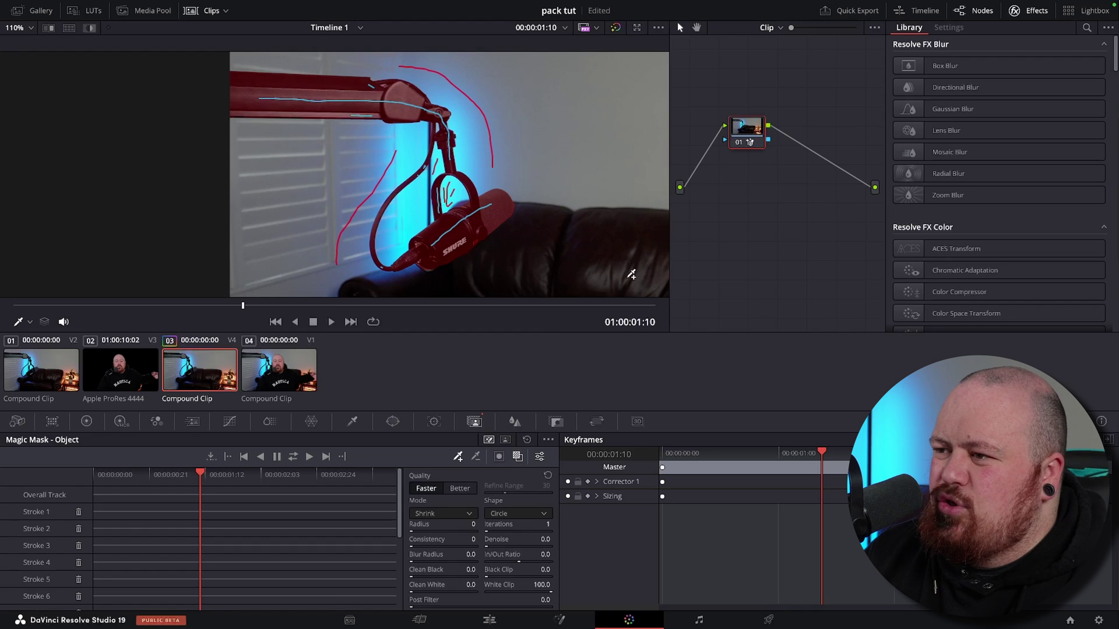
pyautogui.click(293, 456)
# Add an alpha output to the microphone clip and connect the masked node's alpha to it
pyautogui.rightClick(780, 198)
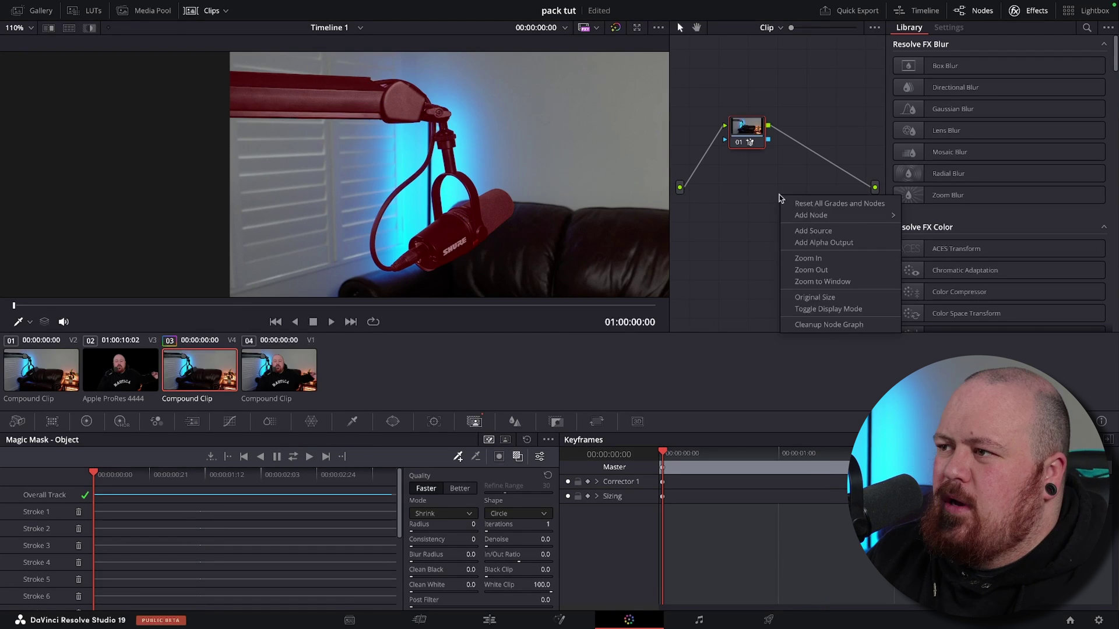
pyautogui.click(823, 243)
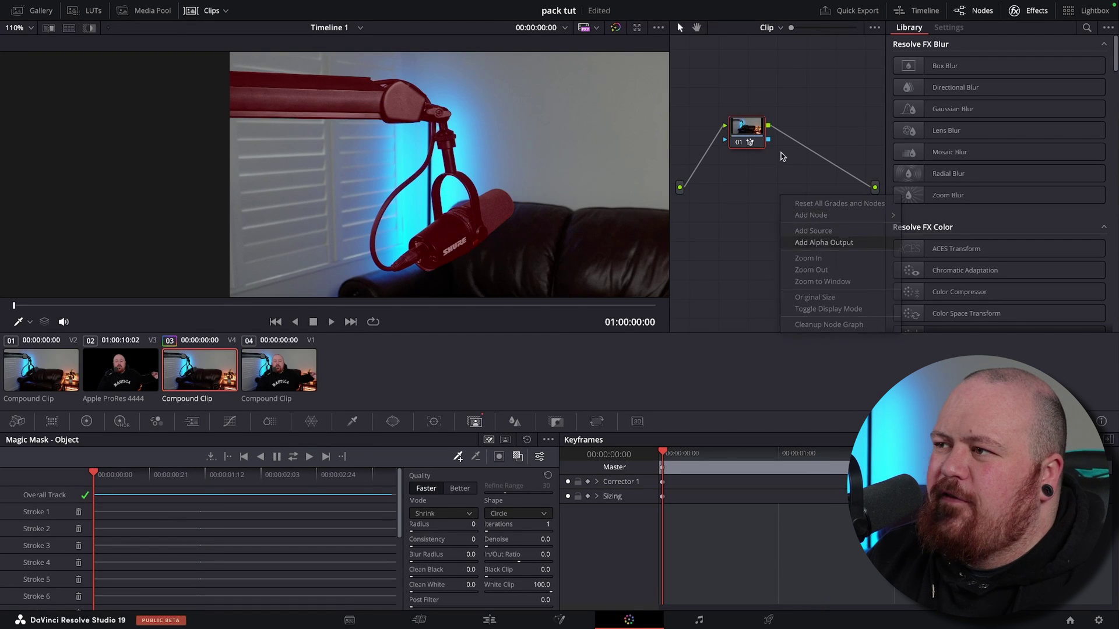
pyautogui.moveTo(769, 142); pyautogui.dragTo(876, 211)
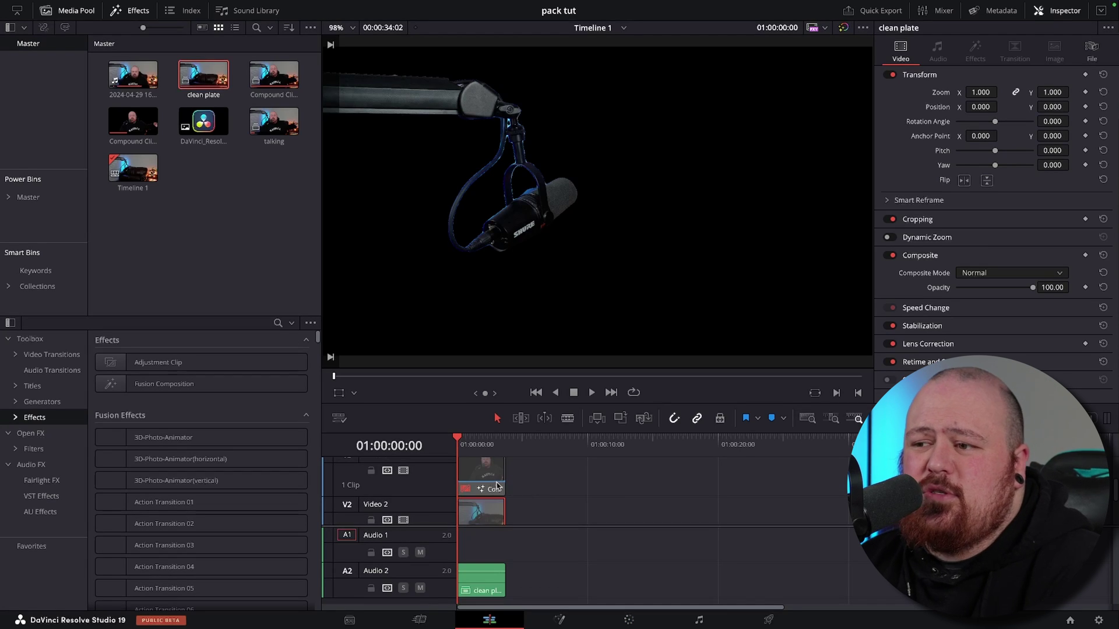
# Apply the Loki Prune Effect to the rendered cutout clip on Video 3 and turn on the Fusion overlay in the viewer
pyautogui.scroll(-2, 610, 312)
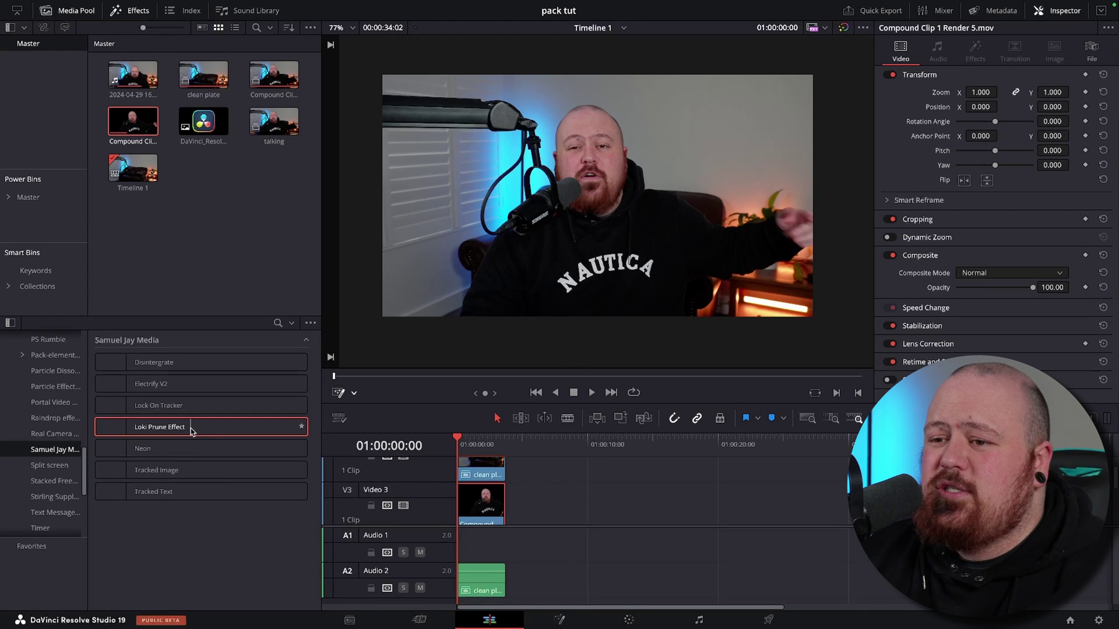
pyautogui.moveTo(191, 431); pyautogui.dragTo(487, 501)
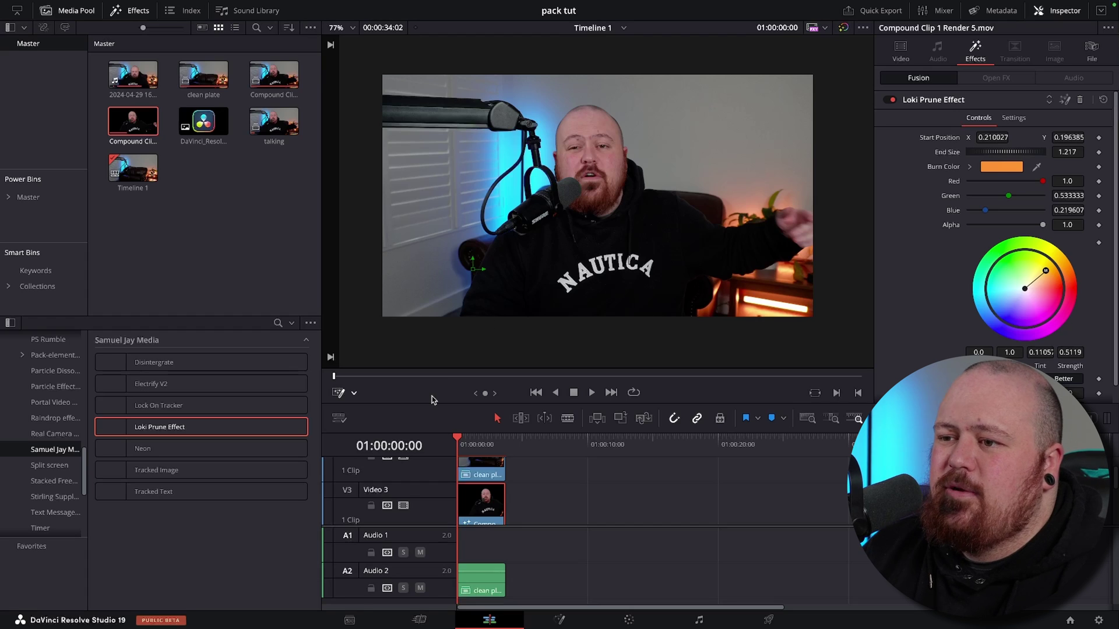
pyautogui.click(354, 394)
pyautogui.click(375, 475)
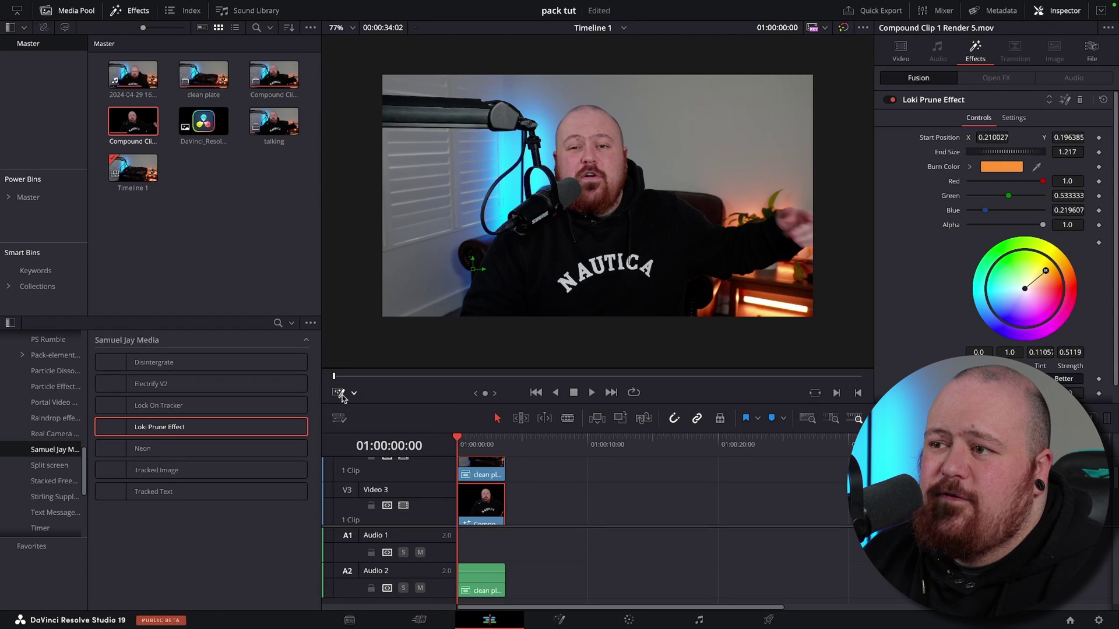
# Near the clip's end, set the prune effect's End Size to 1.565 and move its Start Position to X 0.057117, Y 0.078455
pyautogui.moveTo(492, 441); pyautogui.dragTo(499, 441)
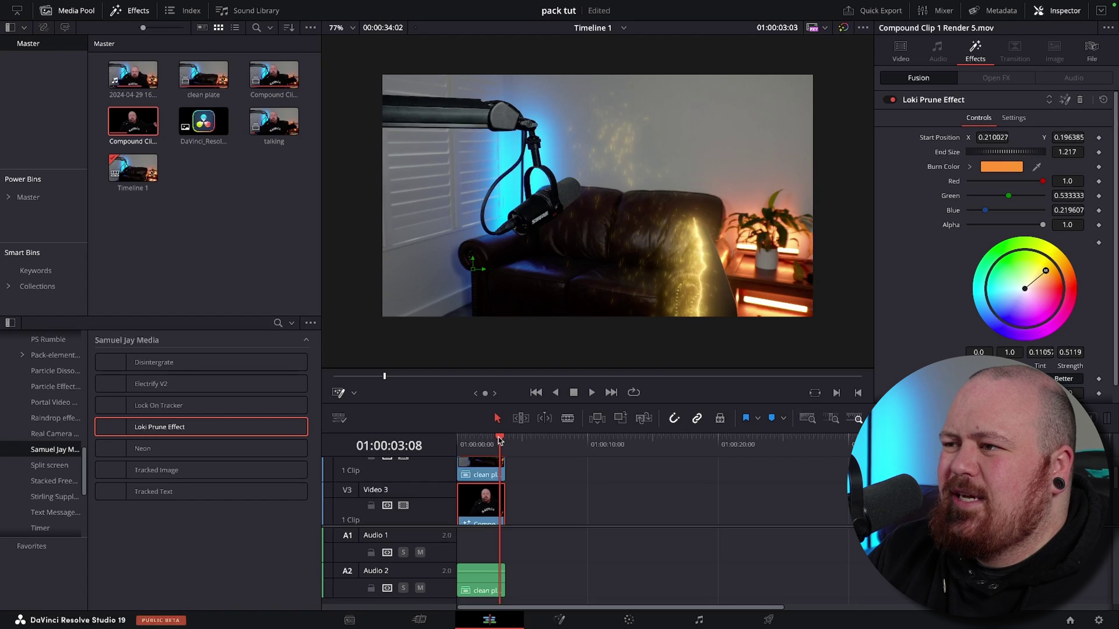
pyautogui.moveTo(500, 441); pyautogui.dragTo(499, 441)
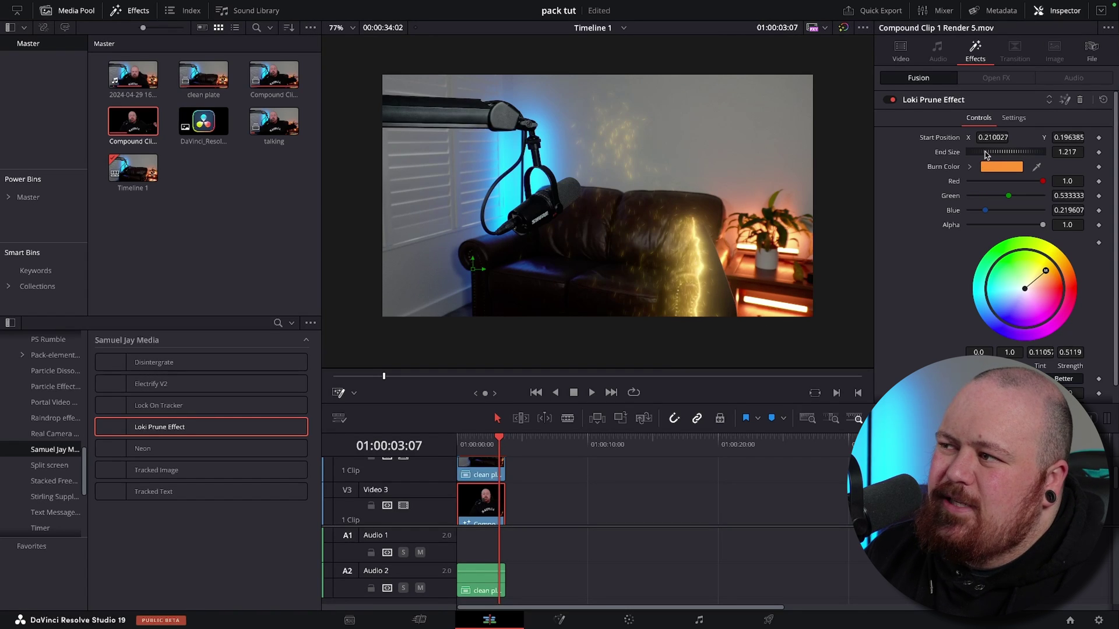
pyautogui.moveTo(986, 155); pyautogui.dragTo(993, 155)
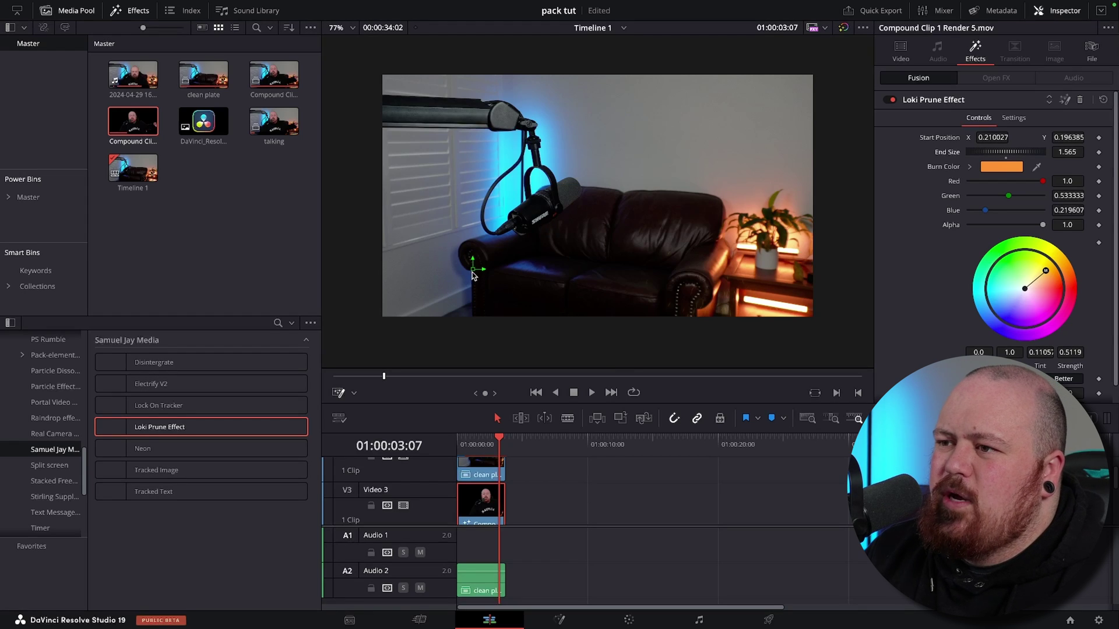
pyautogui.moveTo(474, 272); pyautogui.dragTo(409, 297)
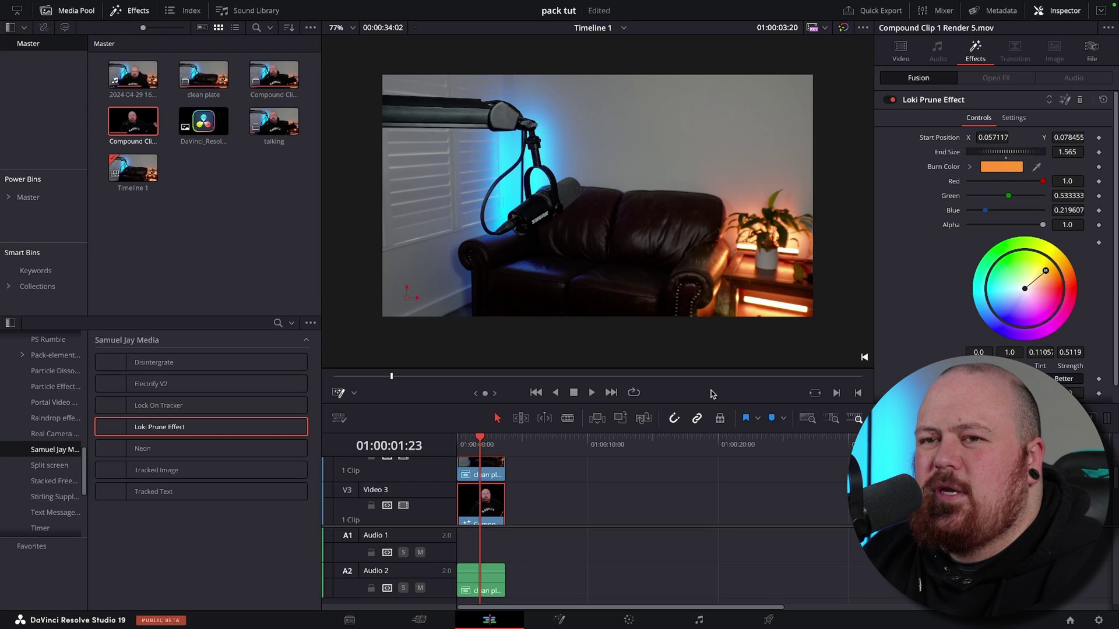
# Change the effect's Burn Color to cyan, shift its glow tint wheel from orange to cyan-blue, and play the result
pyautogui.click(997, 169)
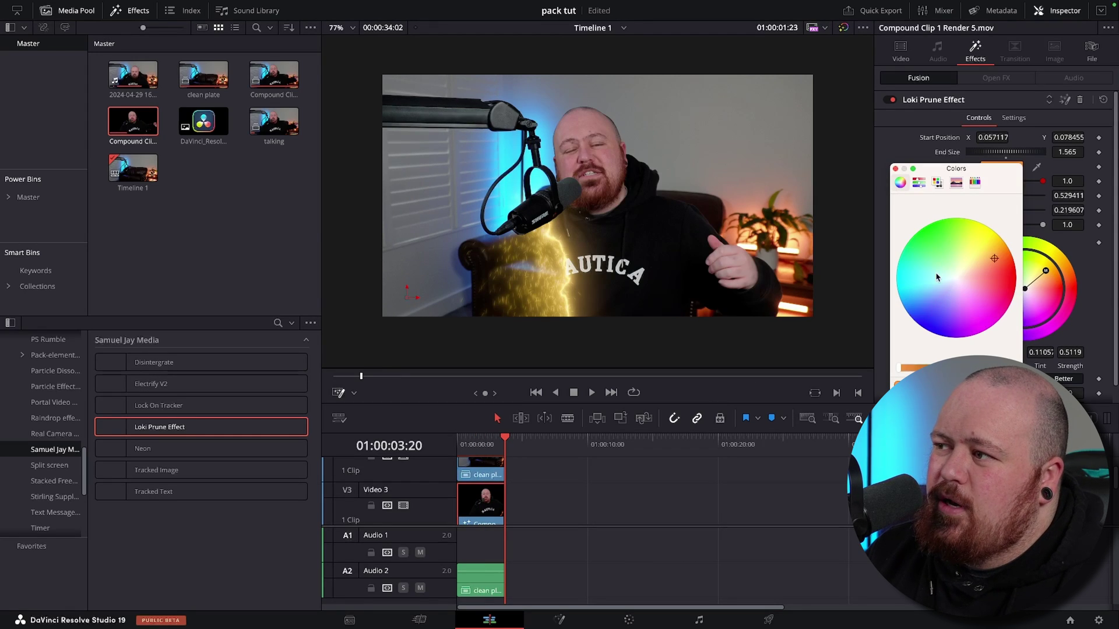
pyautogui.moveTo(937, 277); pyautogui.dragTo(914, 277)
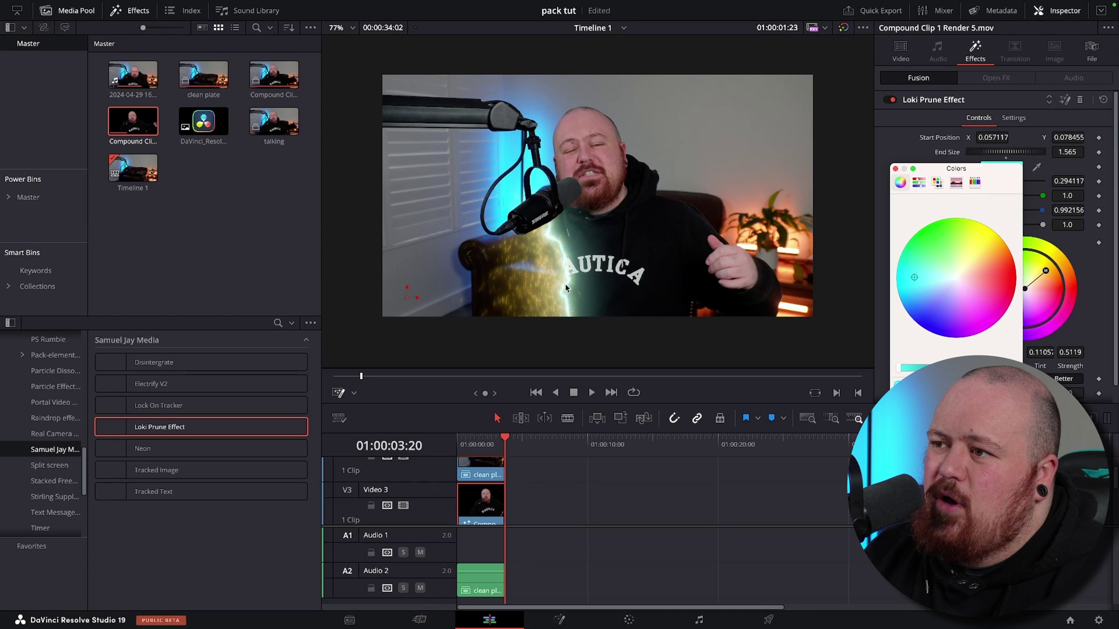
pyautogui.moveTo(909, 278); pyautogui.dragTo(897, 282)
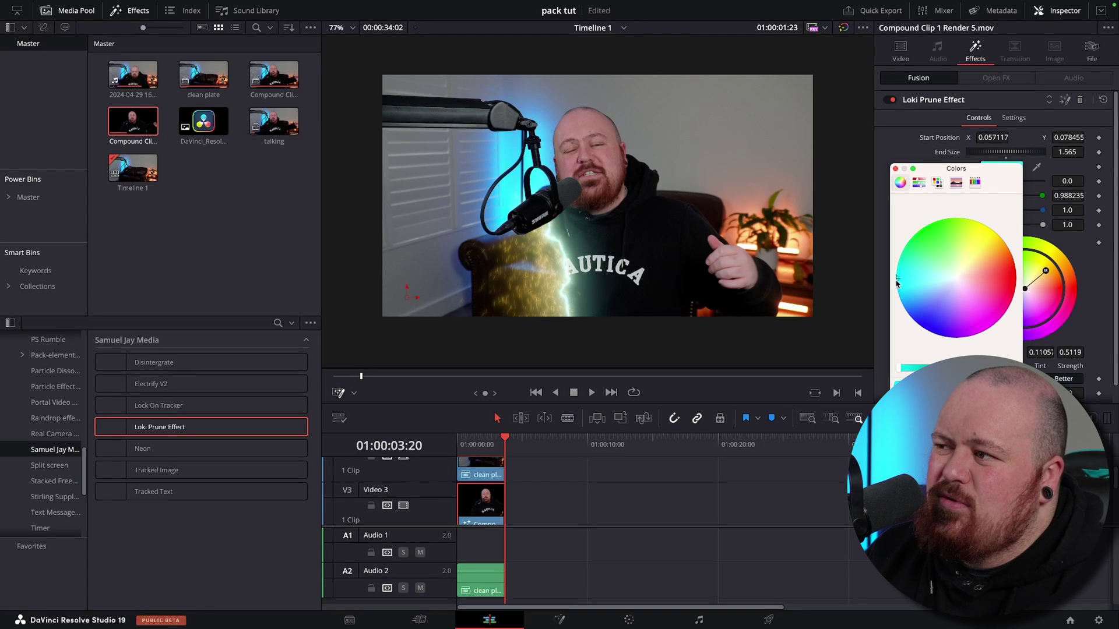
pyautogui.click(895, 169)
pyautogui.moveTo(1046, 272); pyautogui.dragTo(988, 298)
pyautogui.press('space')
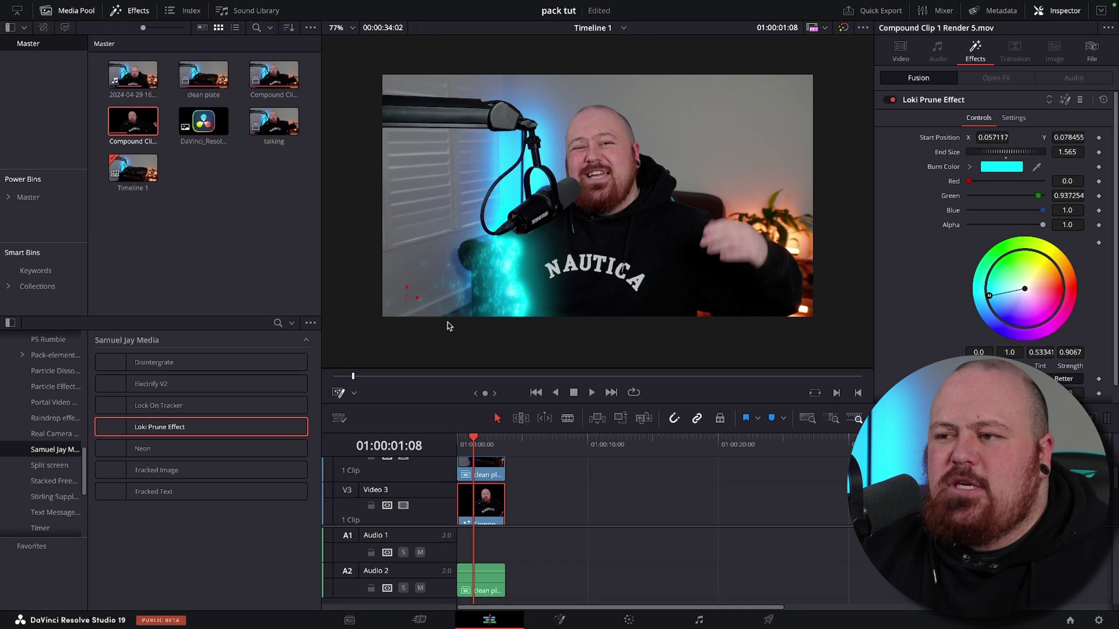
# Move the effect's Start Position to X 0.069296, Y 0.894339 and raise its color saturation to 1.71
pyautogui.moveTo(410, 300); pyautogui.dragTo(412, 102)
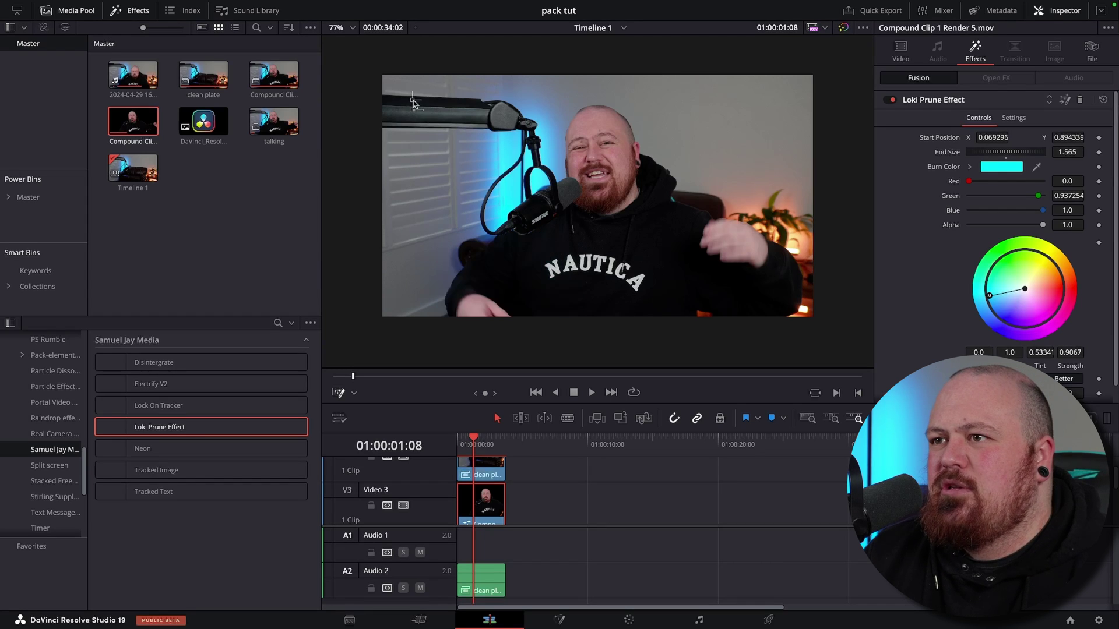
pyautogui.scroll(-1, 993, 245)
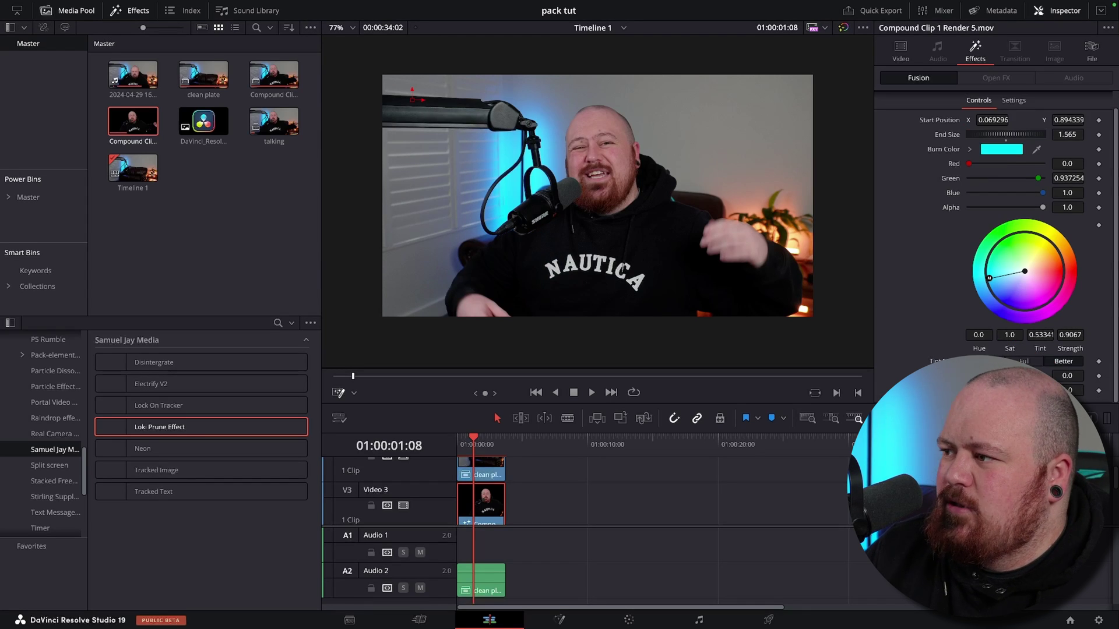
pyautogui.moveTo(992, 390); pyautogui.dragTo(1010, 390)
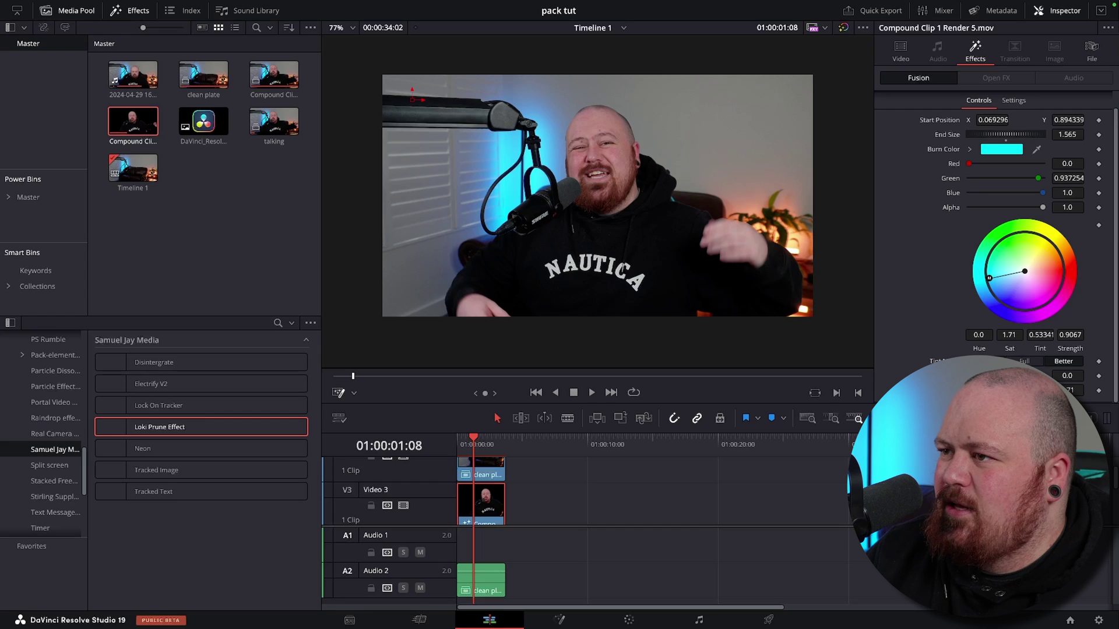
# Shift the prune effect's glow tint wheel to magenta at strength 0.8841 and open its Burn Color for editing
pyautogui.scroll(1, 1025, 292)
pyautogui.moveTo(1041, 319); pyautogui.dragTo(1044, 322)
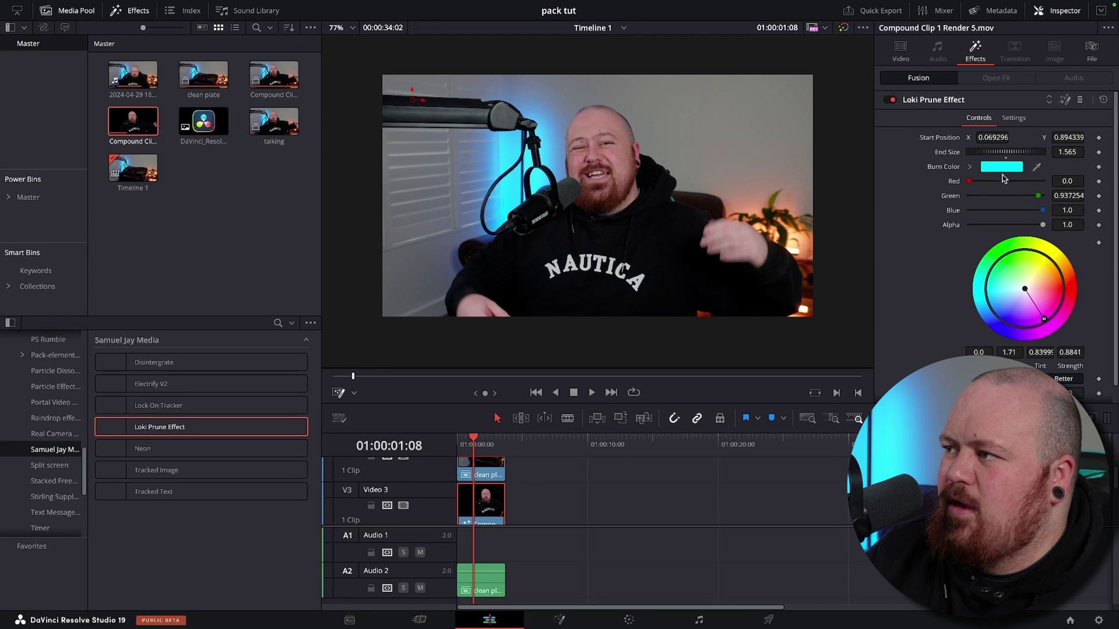
pyautogui.click(1002, 169)
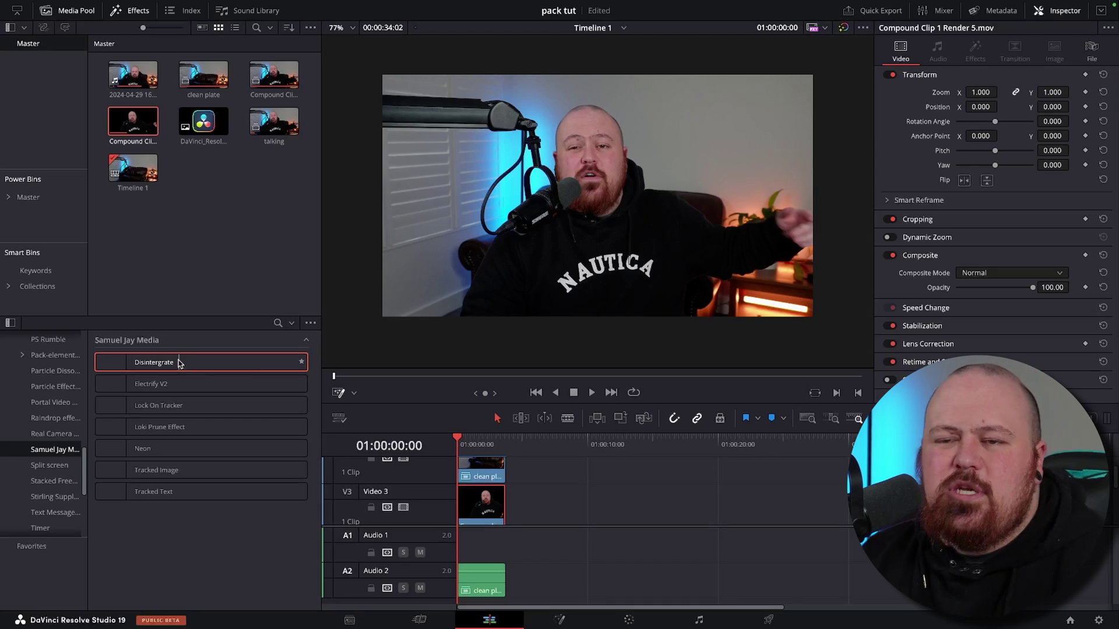
# Apply the Disintergrate effect to the cutout clip on Video 3 and set the start of its Color Over Life gradient to magenta
pyautogui.moveTo(179, 364); pyautogui.dragTo(477, 508)
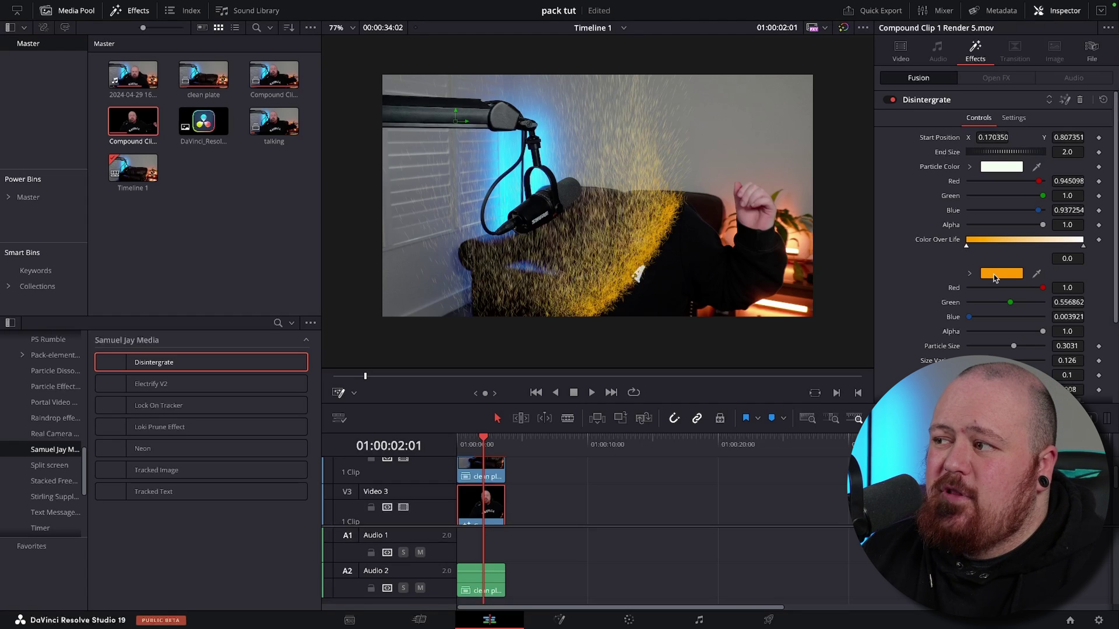
pyautogui.click(995, 278)
pyautogui.click(679, 331)
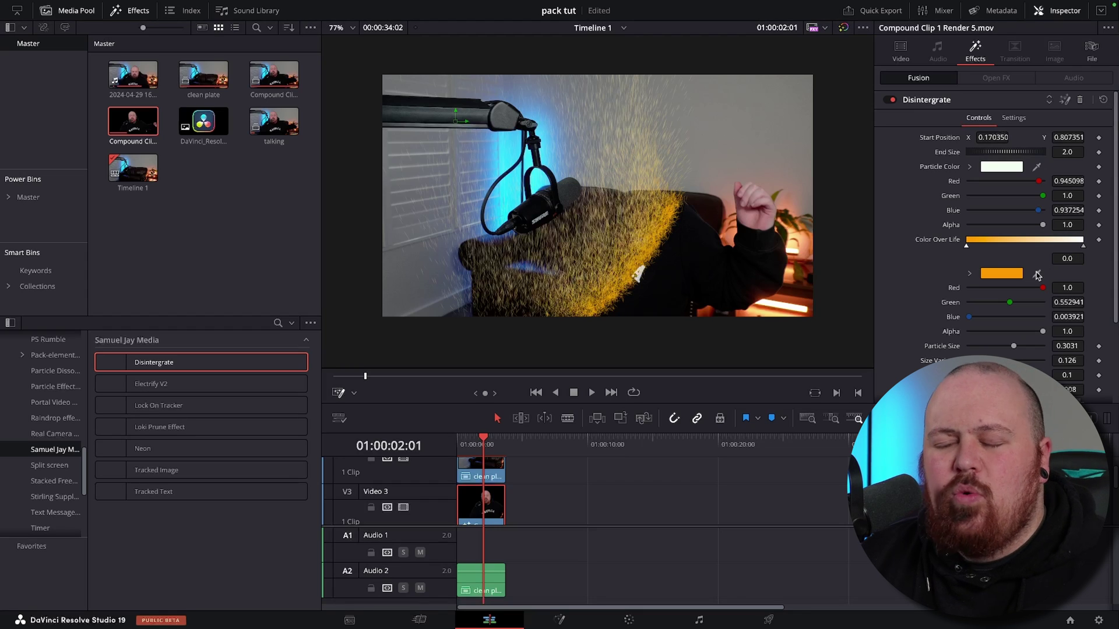
pyautogui.click(1007, 276)
pyautogui.moveTo(980, 314); pyautogui.dragTo(990, 324)
# Set the end color of the Disintergrate effect's Color Over Life gradient to cyan
pyautogui.click(1082, 245)
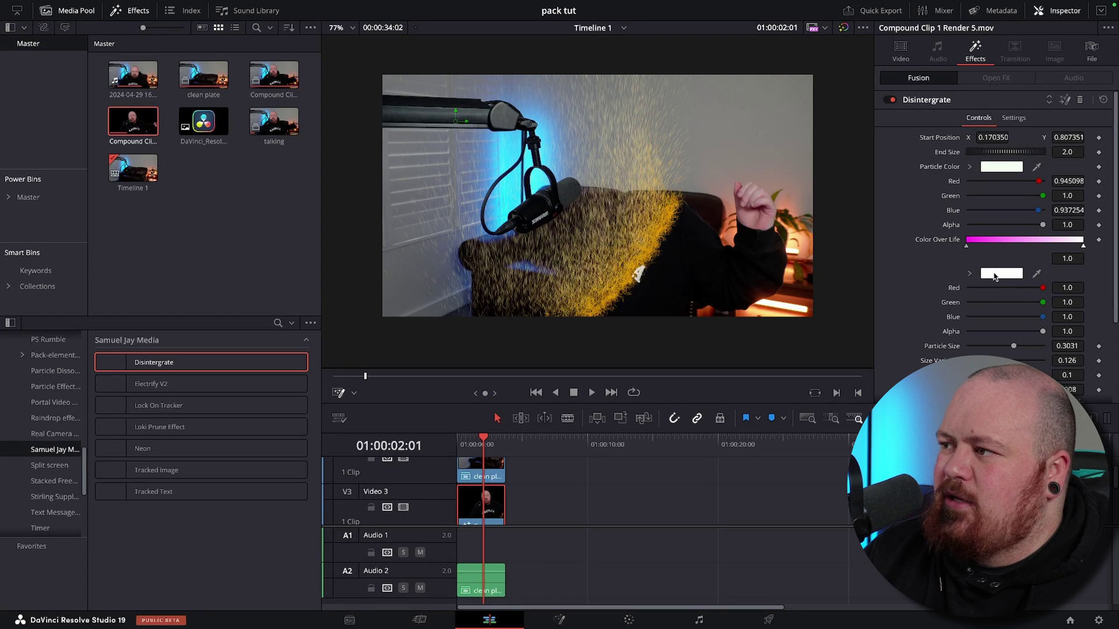
pyautogui.click(998, 275)
pyautogui.moveTo(949, 273); pyautogui.dragTo(882, 276)
pyautogui.click(991, 430)
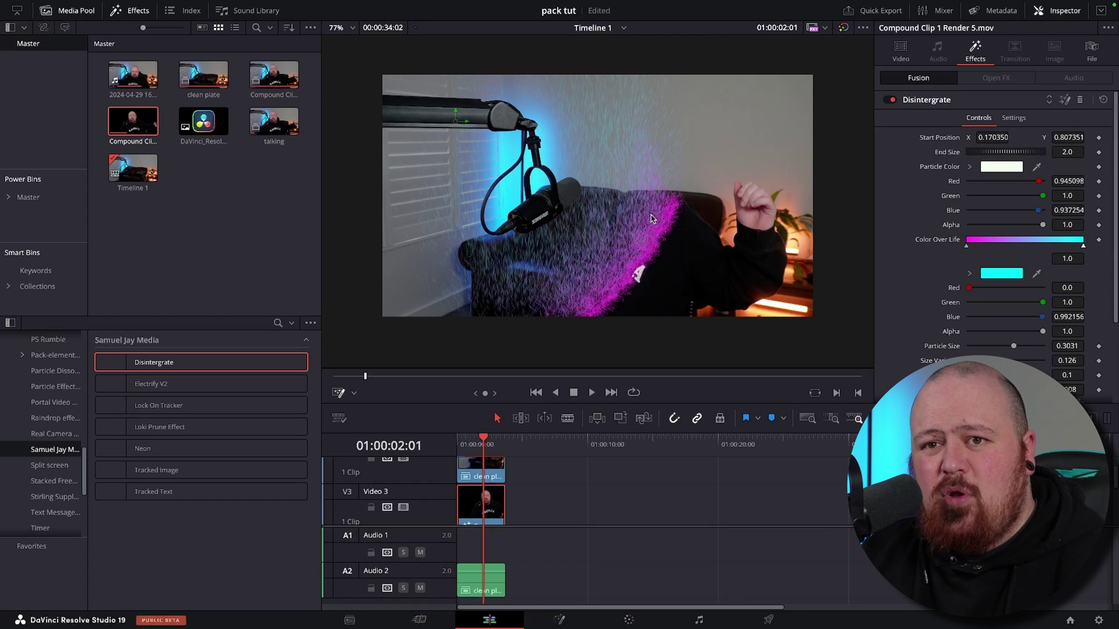
# Try higher Particle Size, Size Variance and Size to Velocity values on the disintegration particles
pyautogui.scroll(-3, 1008, 244)
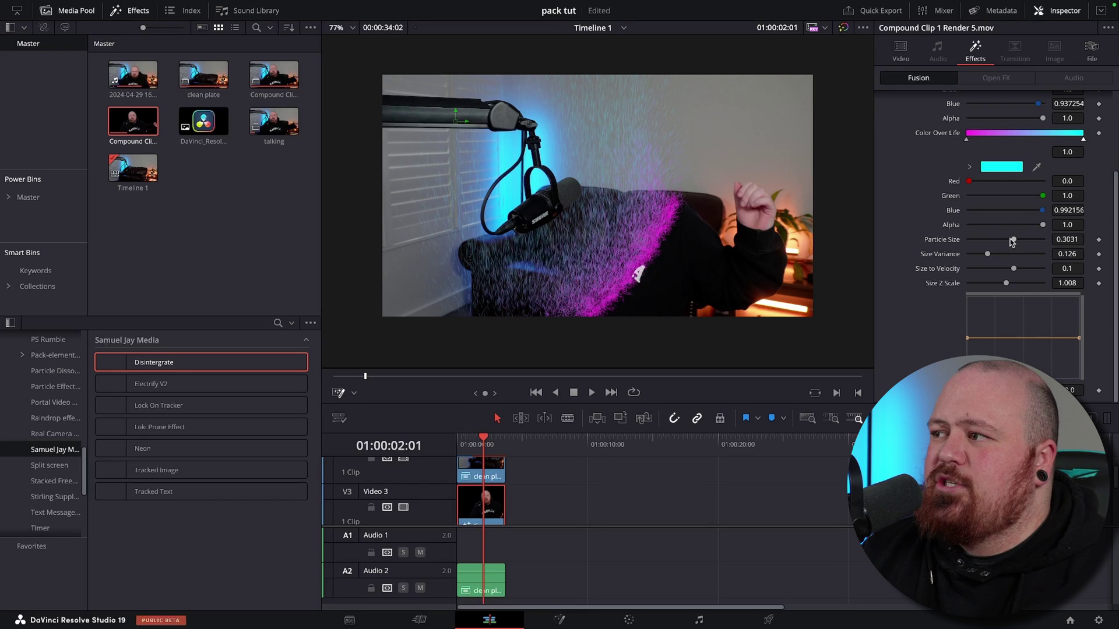
pyautogui.moveTo(1013, 239); pyautogui.dragTo(1067, 240)
pyautogui.moveTo(987, 254); pyautogui.dragTo(1019, 254)
pyautogui.moveTo(1013, 269); pyautogui.dragTo(1032, 288)
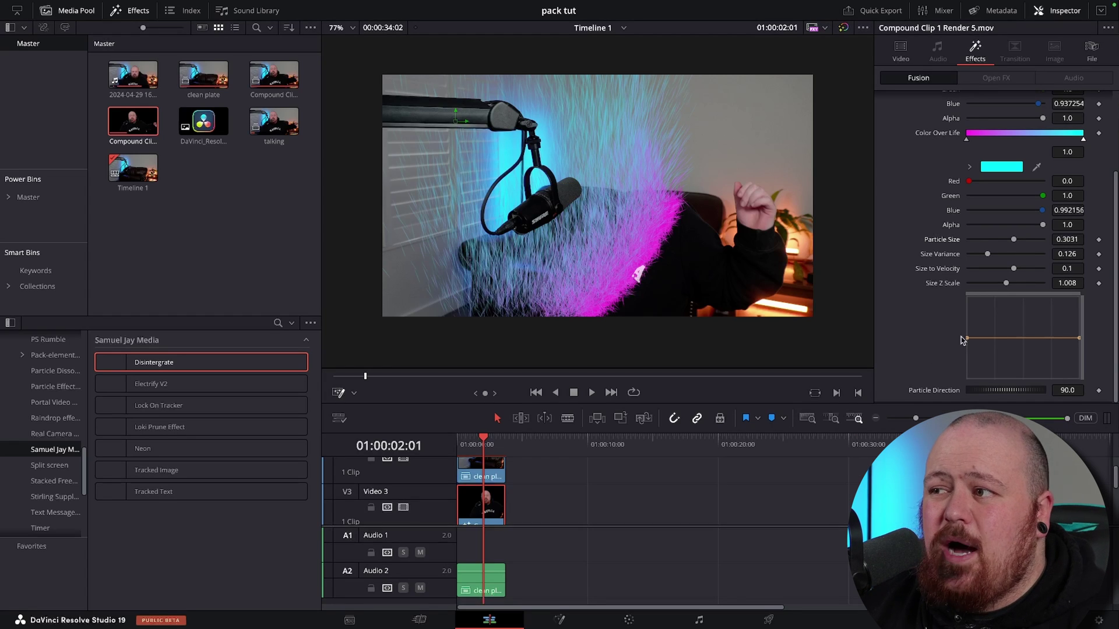
# Set the disintegration effect's Particle Direction to 267.4
pyautogui.moveTo(993, 393); pyautogui.dragTo(1017, 394)
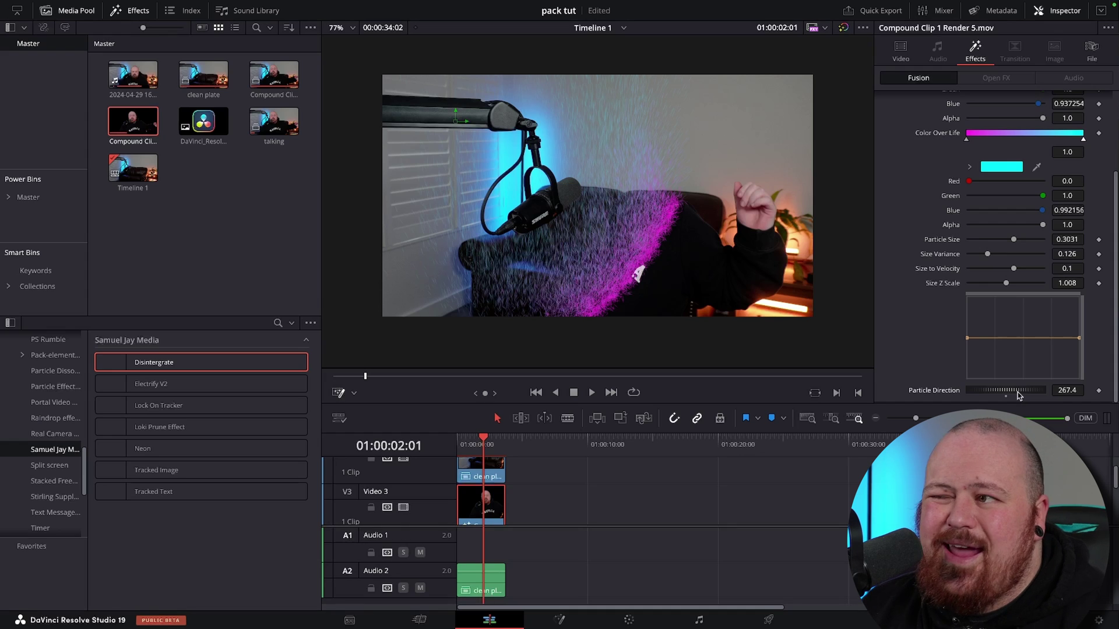
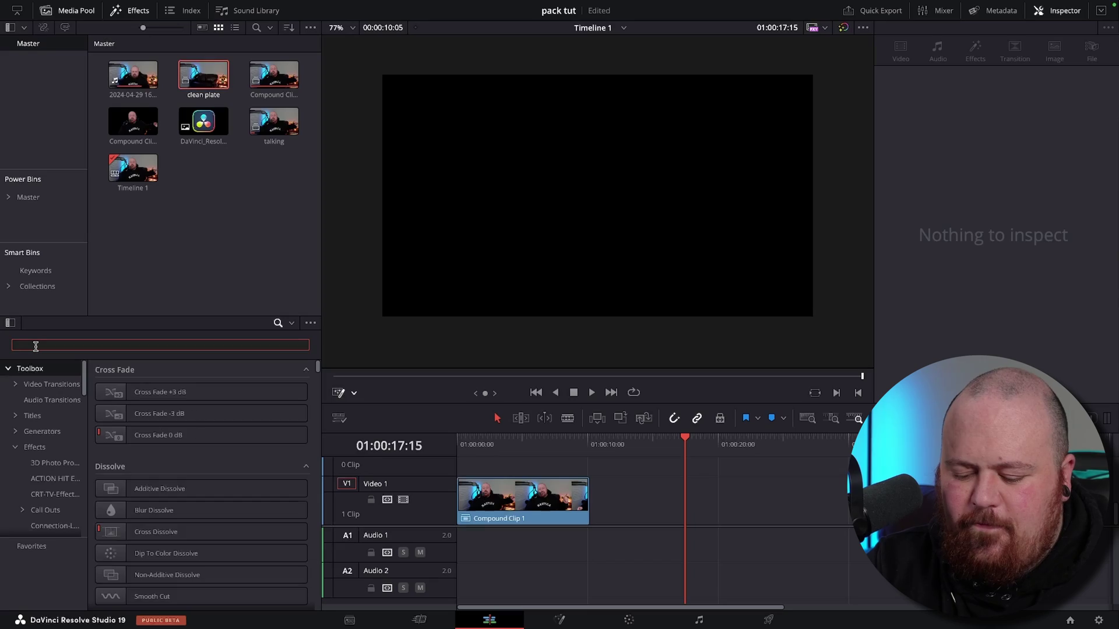
# Add a Text+ title on Video 1 after the compound clip and set its font to Komika Axis
pyautogui.write('text')
pyautogui.moveTo(142, 413); pyautogui.dragTo(693, 501)
pyautogui.click(1017, 238)
pyautogui.scroll(15, 990, 303)
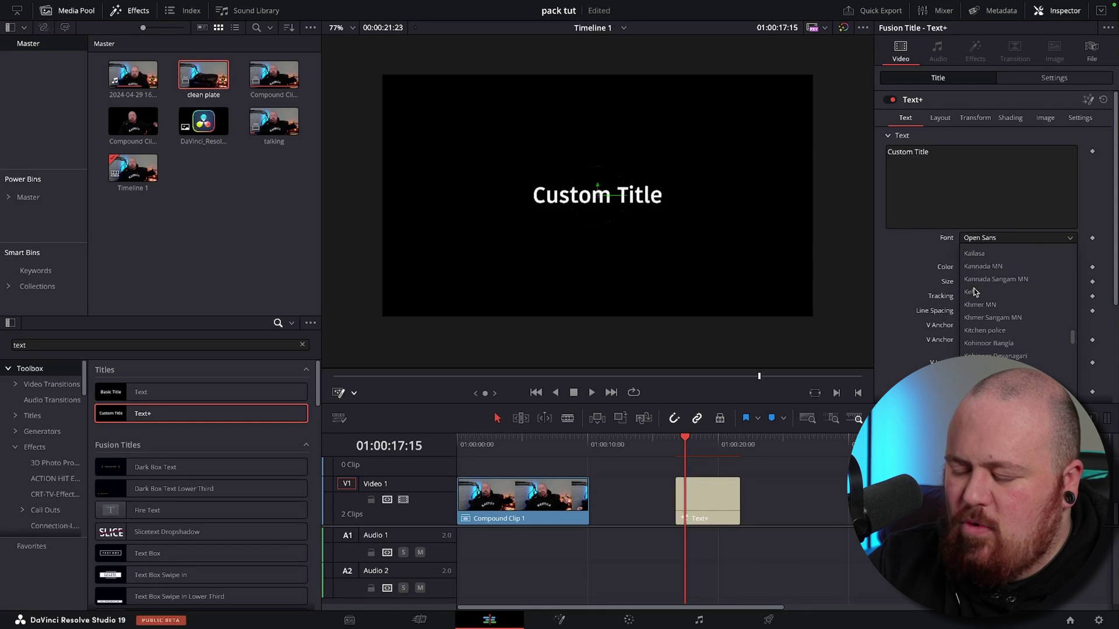
pyautogui.click(985, 394)
# Set the title's size to 0.1969 and change its fill shading type to Gradient
pyautogui.moveTo(973, 282); pyautogui.dragTo(992, 283)
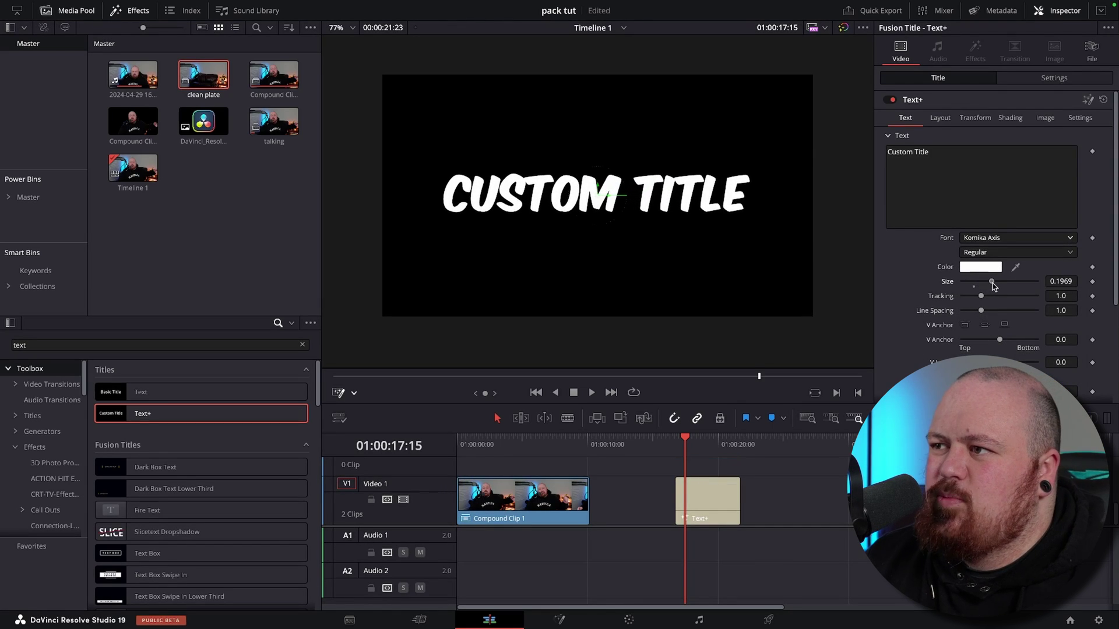
pyautogui.click(1014, 119)
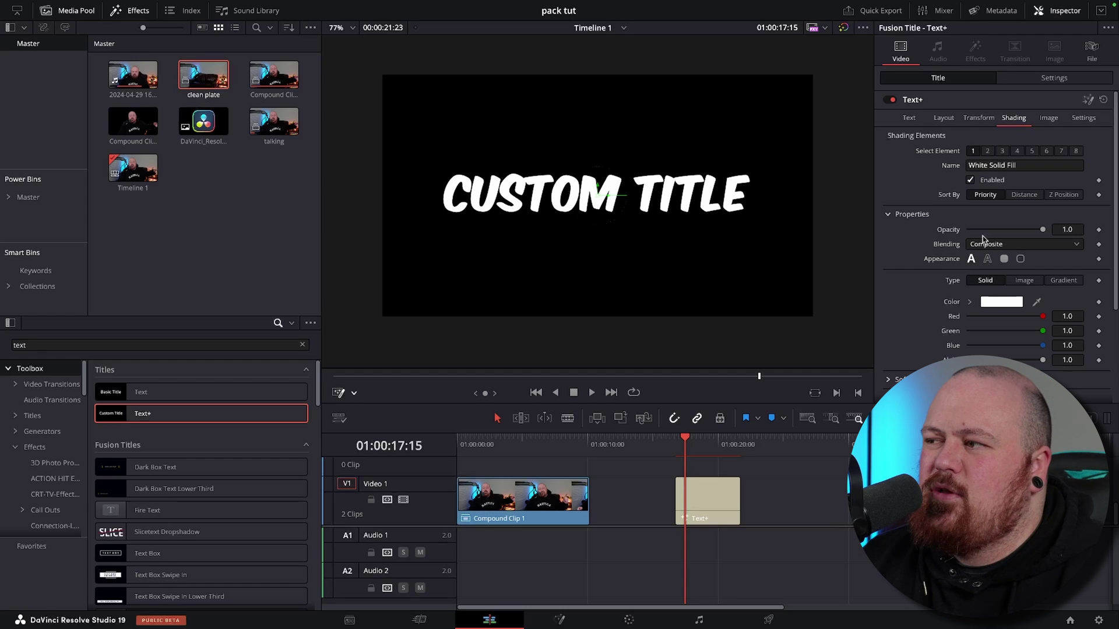
pyautogui.click(1062, 280)
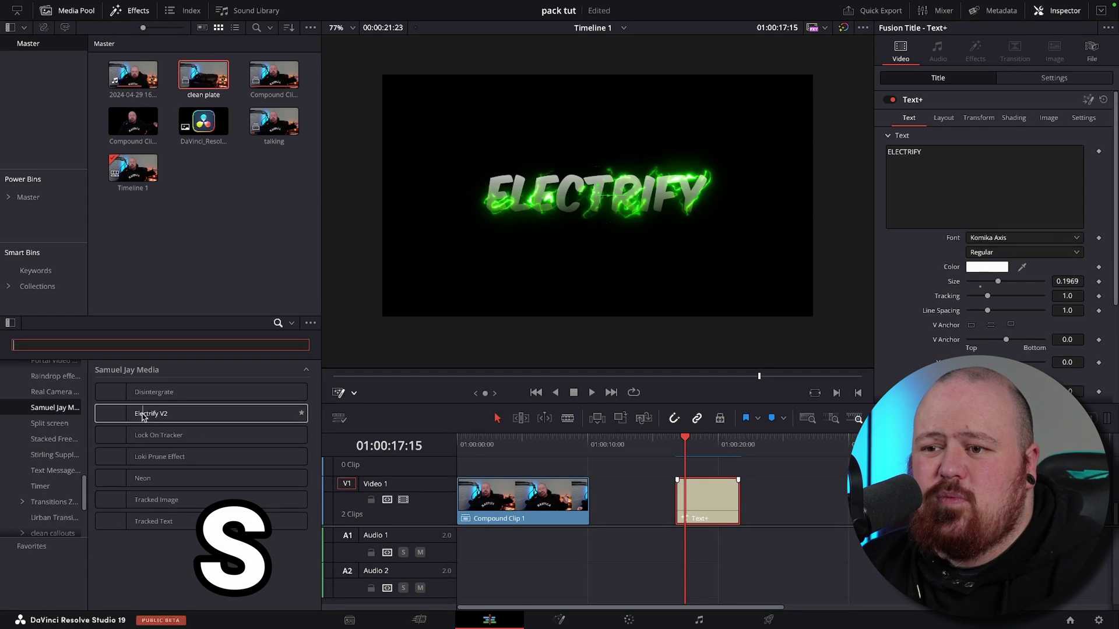
# Apply the Electrify V2 effect to the ELECTRIFY title and play it back from the clip's start
pyautogui.moveTo(166, 415); pyautogui.dragTo(699, 503)
pyautogui.moveTo(689, 445); pyautogui.dragTo(676, 445)
pyautogui.press('space')
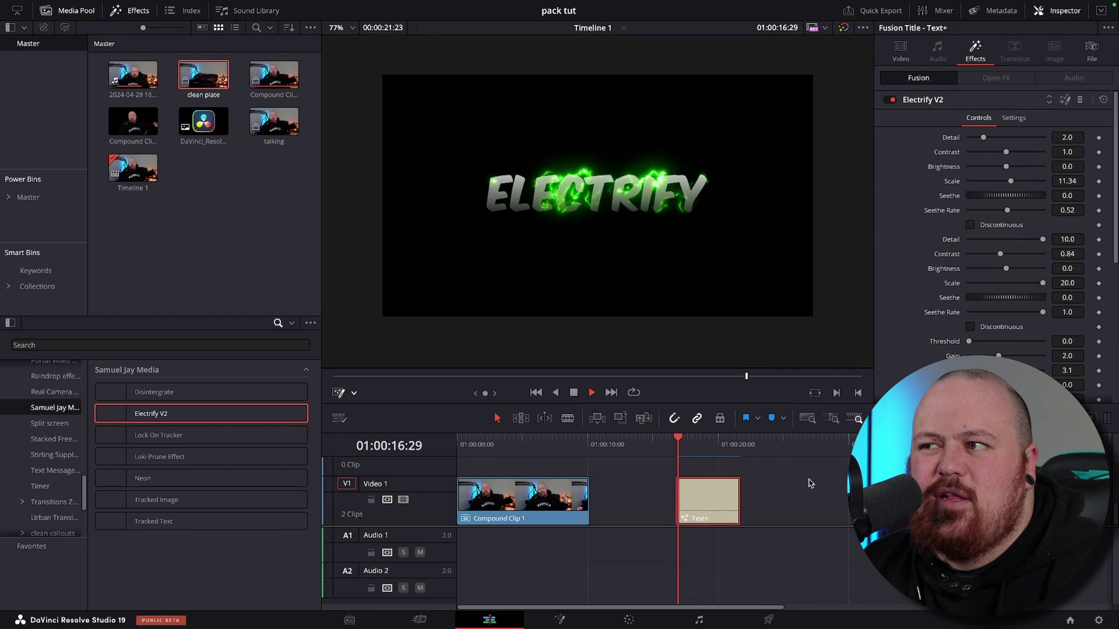
pyautogui.press('space')
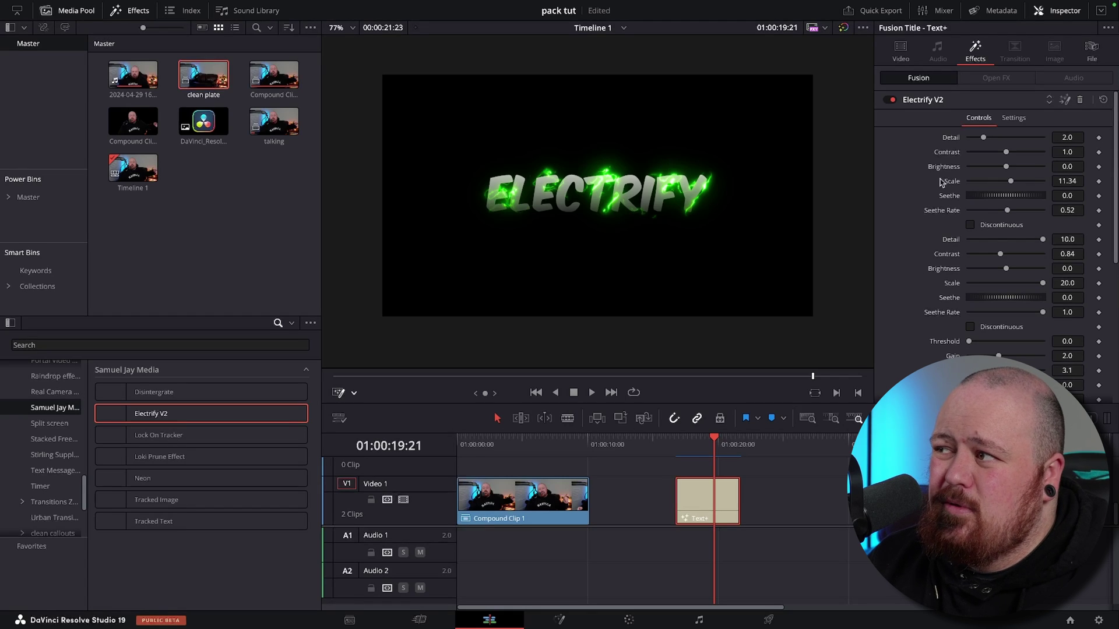
# Try other Detail and Seethe Rate values in Electrify V2, enable the first Discontinuous option and scrub through the title
pyautogui.moveTo(982, 137); pyautogui.dragTo(1028, 211)
pyautogui.click(970, 225)
pyautogui.click(677, 440)
pyautogui.moveTo(680, 443); pyautogui.dragTo(720, 443)
# Tint the Electrify V2 glow teal, trying a first Glow Size of 27.6 and a saturation of 1.98
pyautogui.scroll(-5, 977, 242)
pyautogui.moveTo(971, 183); pyautogui.dragTo(989, 183)
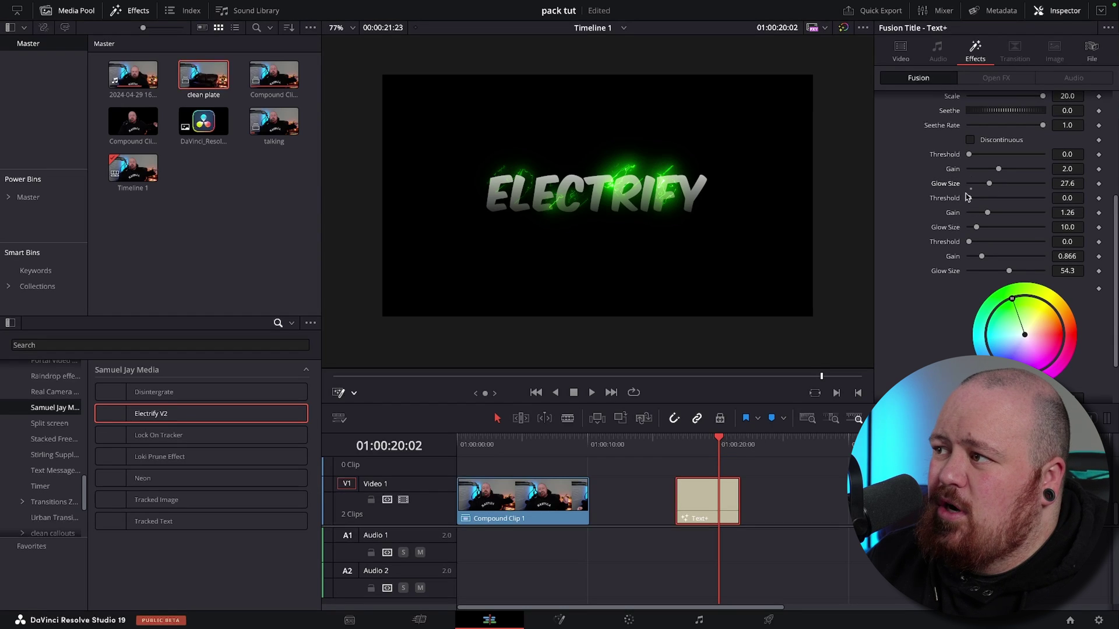
pyautogui.moveTo(981, 256)
pyautogui.mouseDown()
pyautogui.moveTo(1011, 256)
pyautogui.moveTo(993, 274)
pyautogui.moveTo(968, 274)
pyautogui.moveTo(990, 275)
pyautogui.moveTo(982, 295)
pyautogui.moveTo(1061, 239)
pyautogui.moveTo(1078, 280)
pyautogui.moveTo(998, 376)
pyautogui.mouseUp()
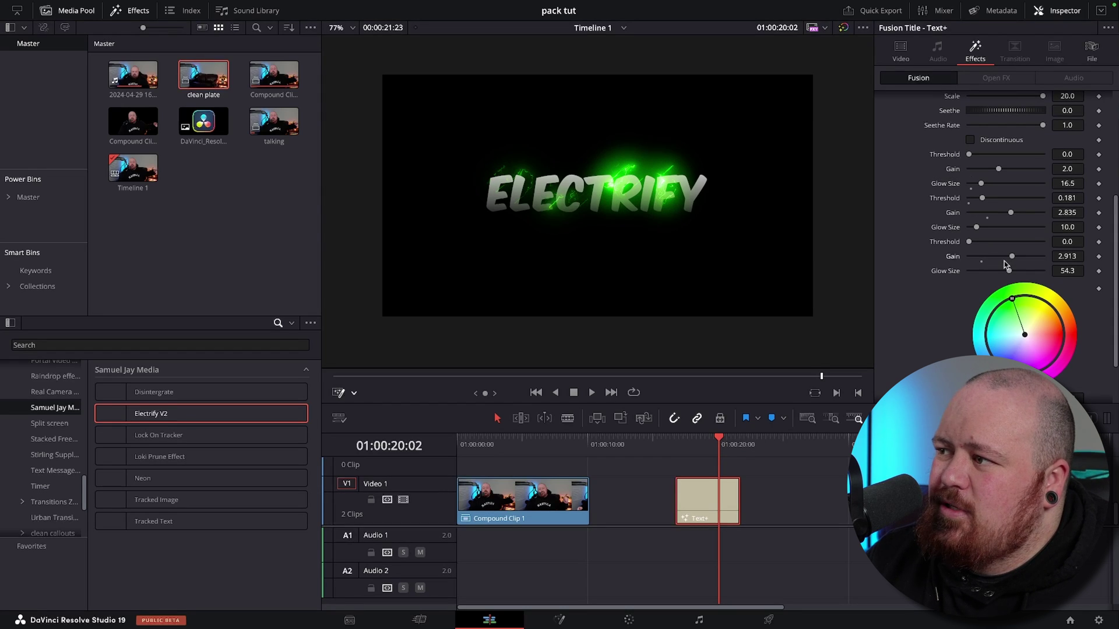
pyautogui.scroll(-3, 975, 310)
pyautogui.scroll(-1, 911, 339)
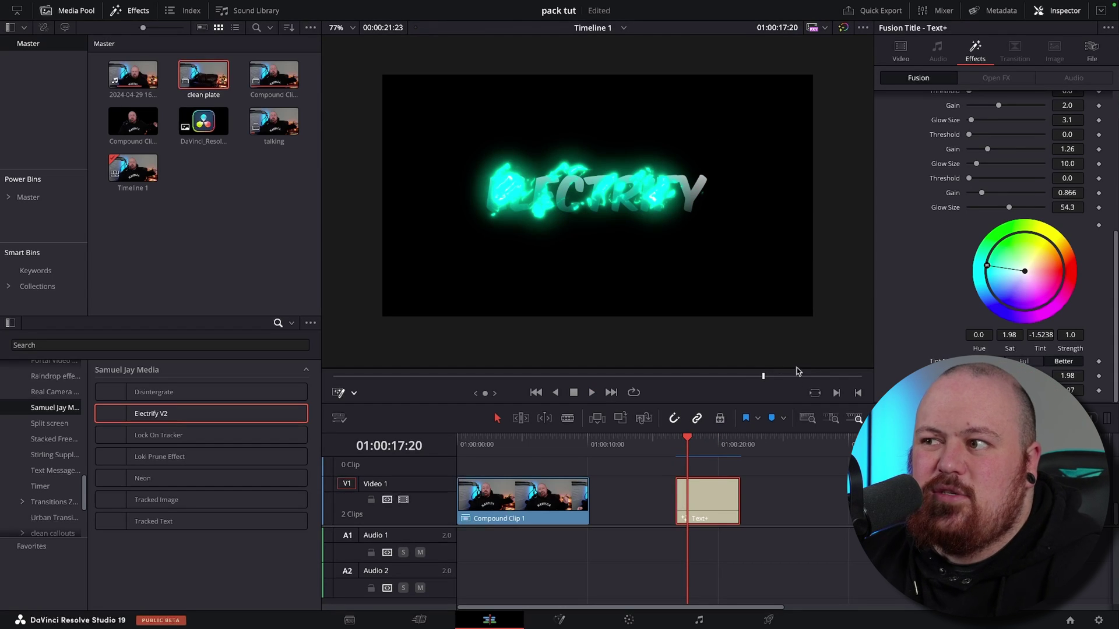
# Undo the saturation boost on the Electrify V2 effect and play back the teal title
pyautogui.hotkey('ctrl', 'z')
pyautogui.hotkey('ctrl', 'z')
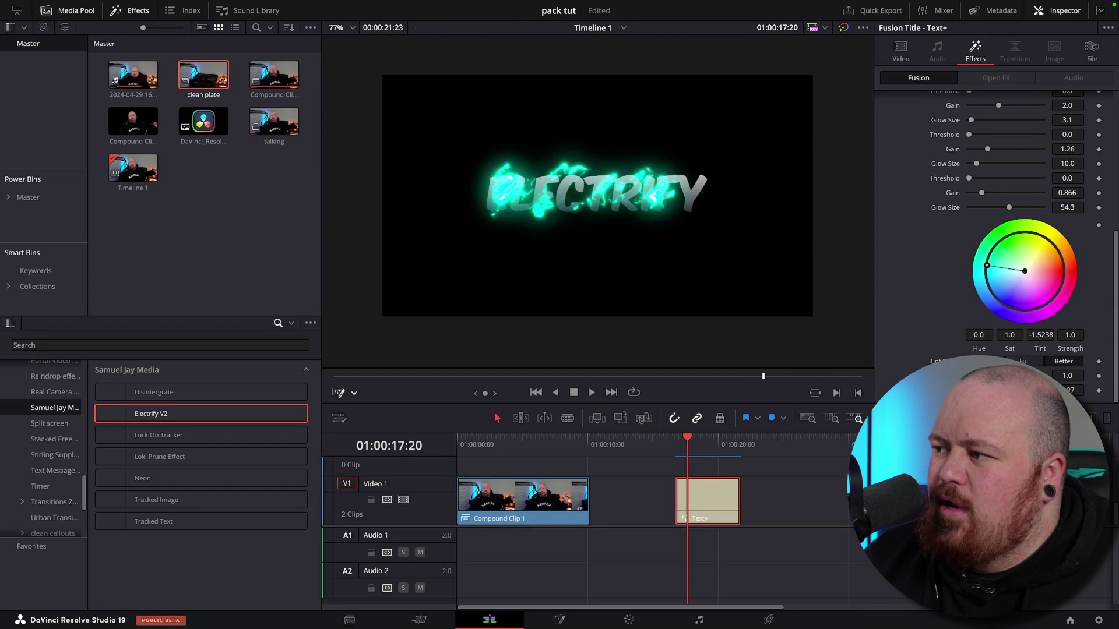
pyautogui.press('space')
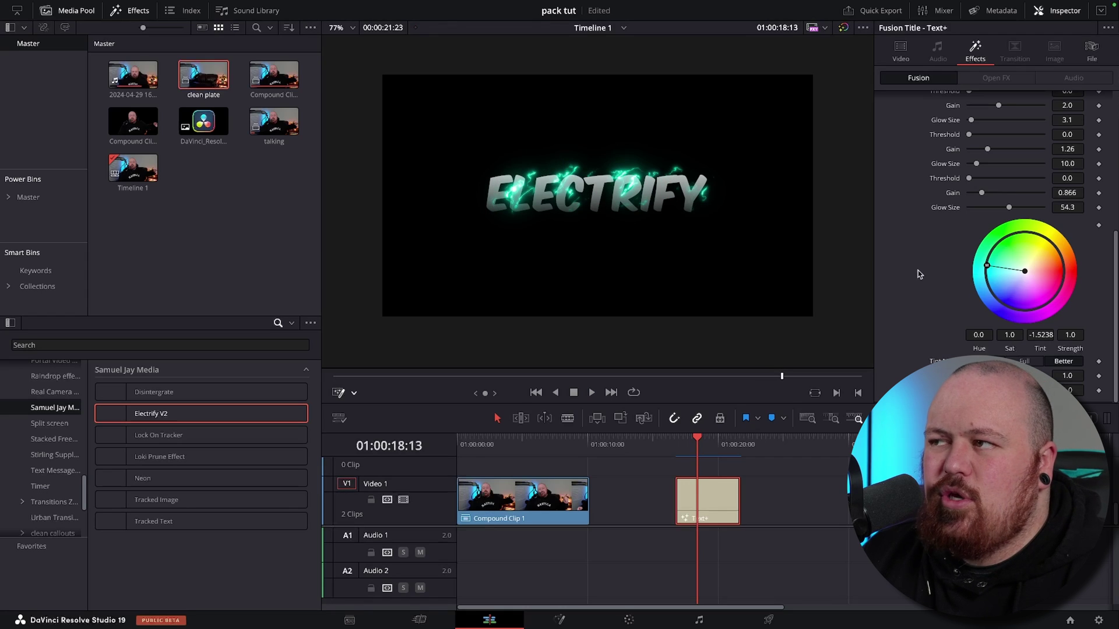
pyautogui.scroll(10, 943, 264)
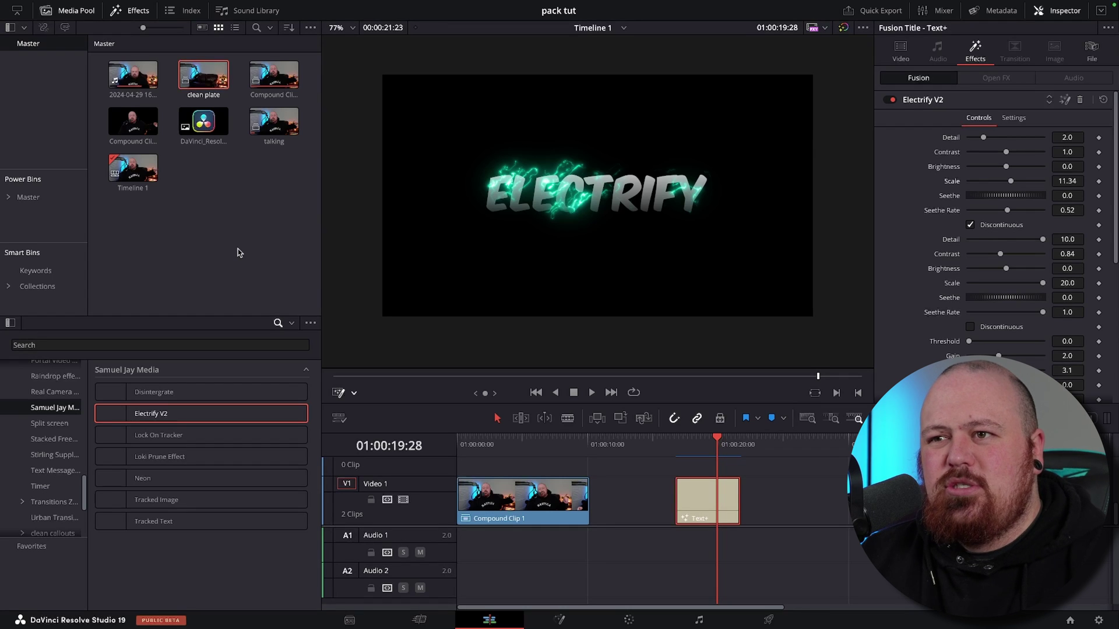
# Place the DaVinci Resolve logo after the title on Video 1, apply Electrify V2 to it, and preview it and the electrified cutout
pyautogui.moveTo(203, 123); pyautogui.dragTo(815, 507)
pyautogui.click(819, 444)
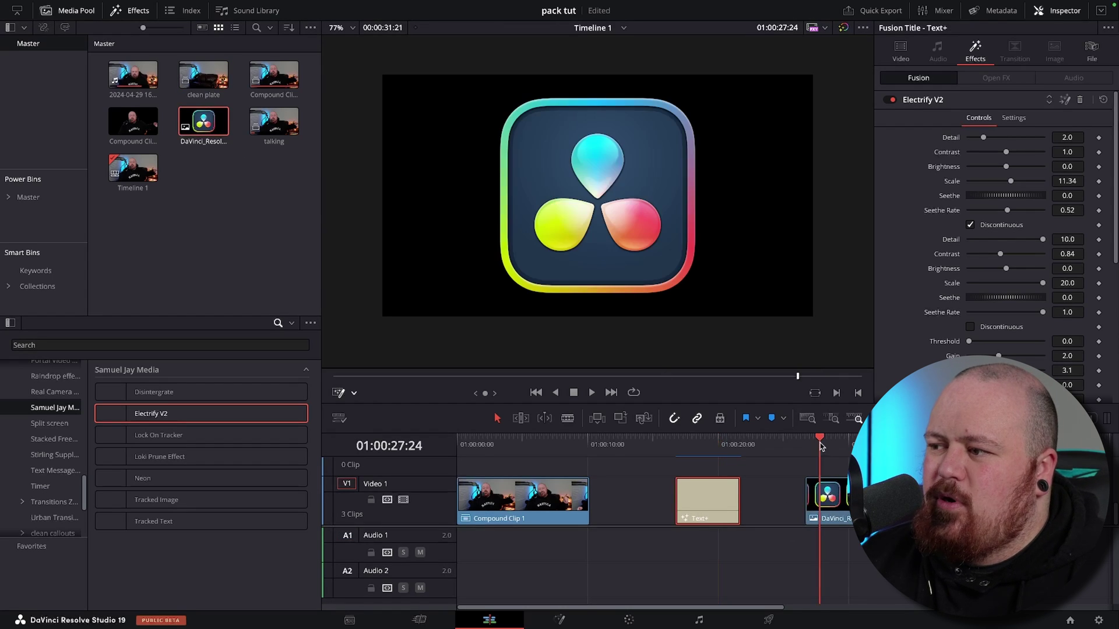
pyautogui.moveTo(170, 413); pyautogui.dragTo(822, 498)
pyautogui.click(809, 441)
pyautogui.press('space')
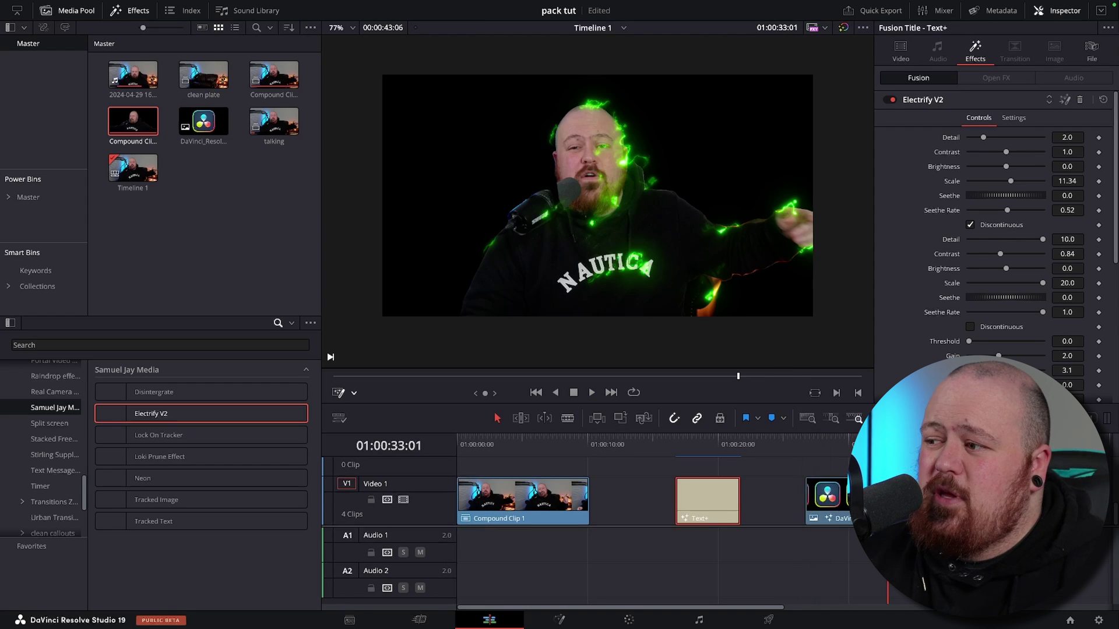
pyautogui.press('space')
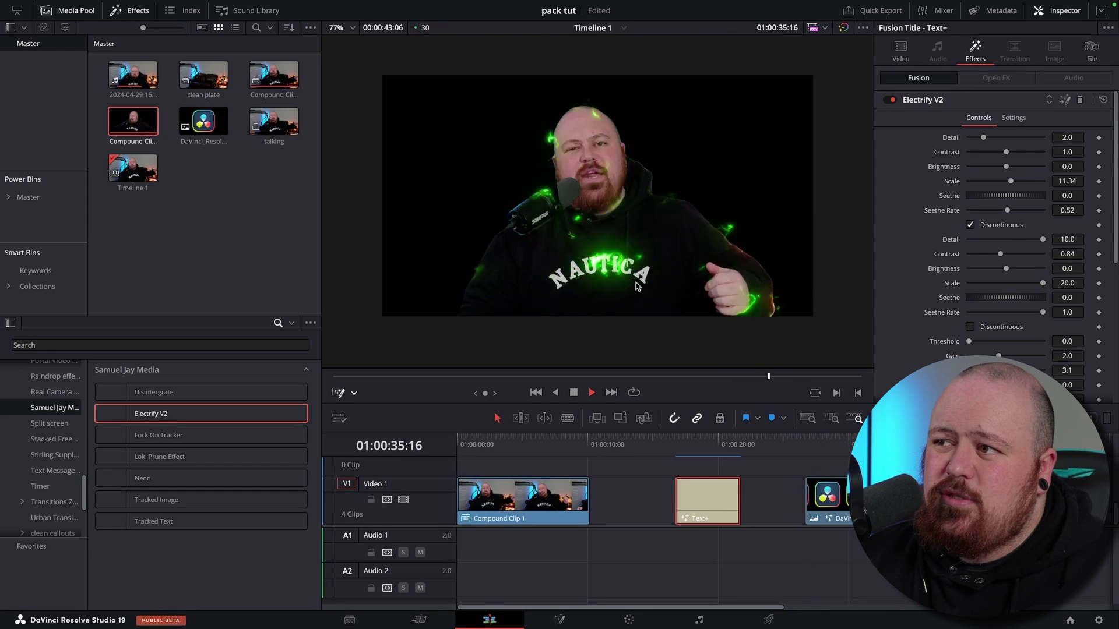
# Apply the Electrify V2 effect to Compound Clip 1 at the start of the timeline and play it back
pyautogui.click(501, 444)
pyautogui.moveTo(169, 413); pyautogui.dragTo(509, 491)
pyautogui.press('space')
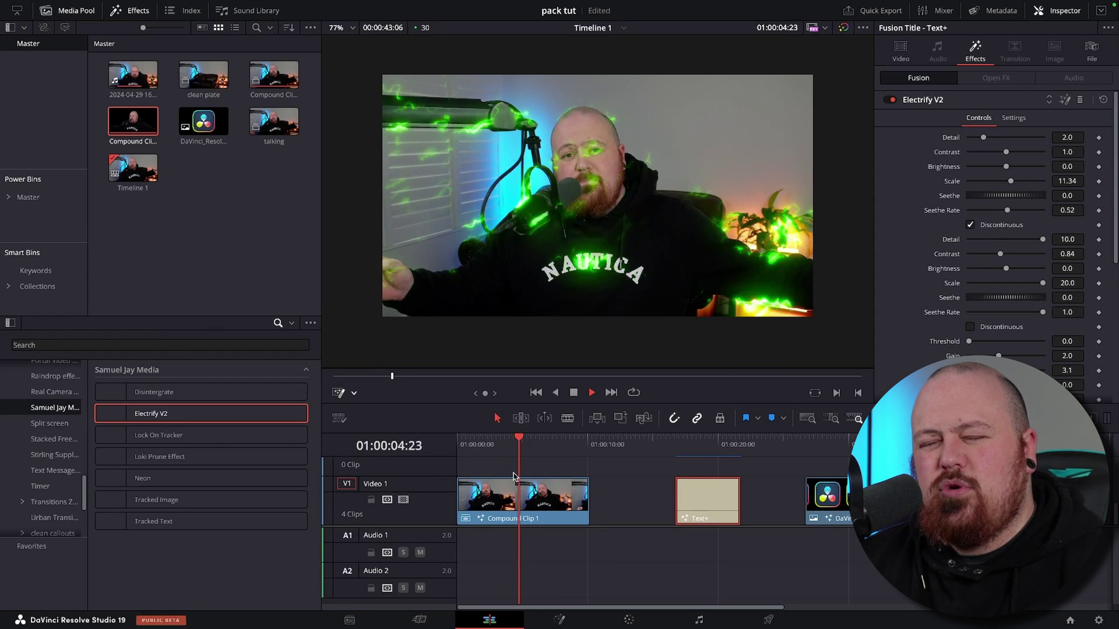
pyautogui.press('space')
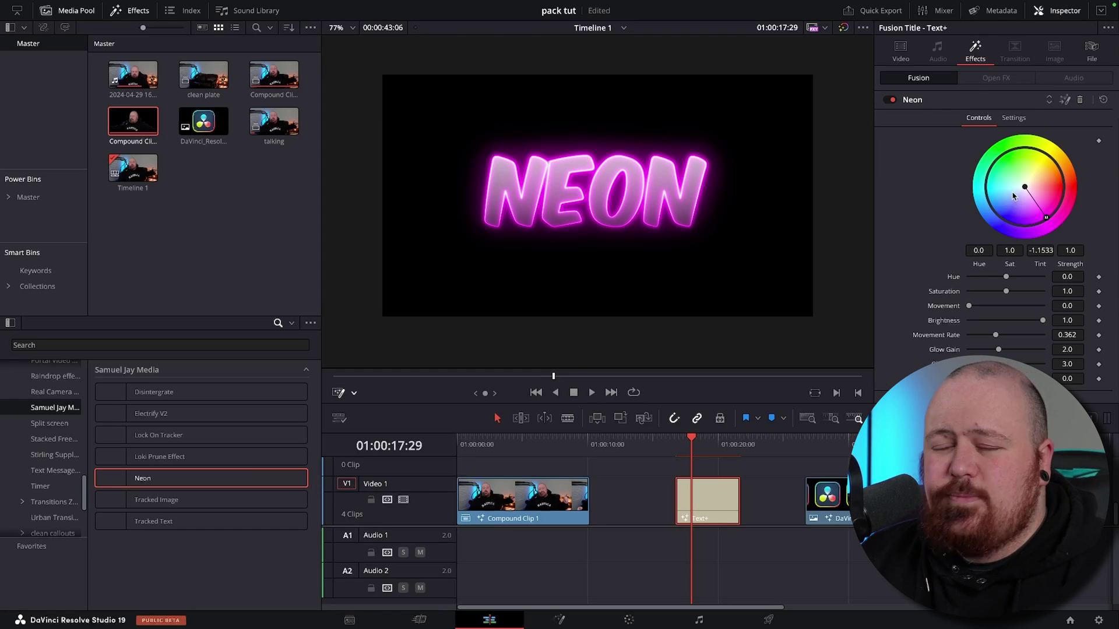
# Set the Neon effect's saturation to 1.7 on the NEON title and tint the glow cyan
pyautogui.moveTo(1005, 291); pyautogui.dragTo(1031, 291)
pyautogui.moveTo(1026, 208); pyautogui.dragTo(985, 190)
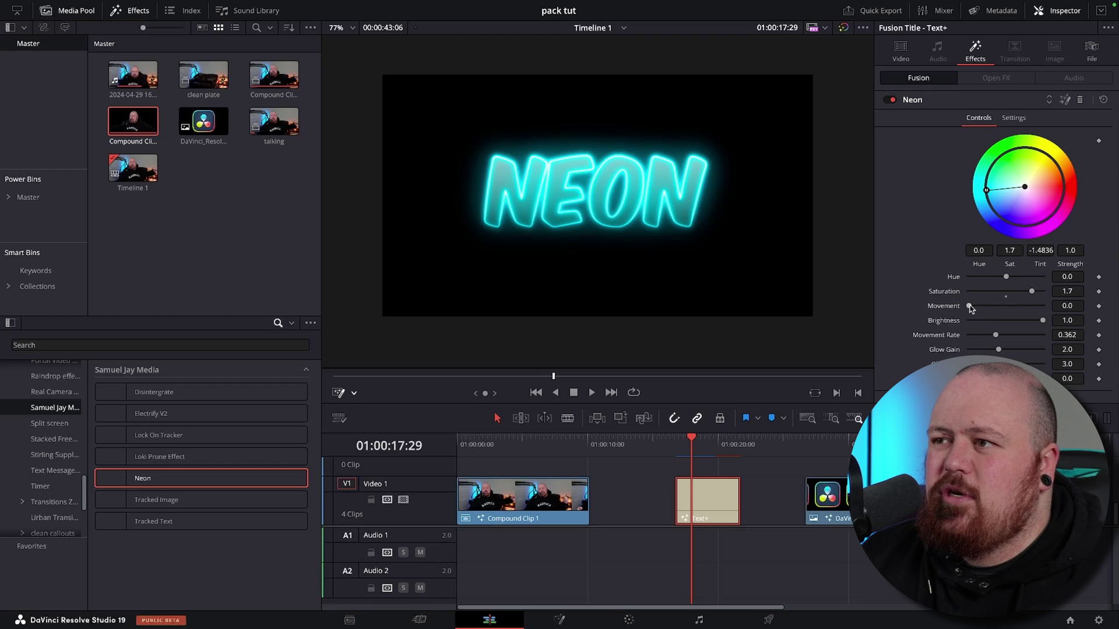
# Preview the Neon effect with Movement at 10, lower it to 1.02 and set Movement Rate to 1.0
pyautogui.moveTo(969, 306); pyautogui.dragTo(1053, 305)
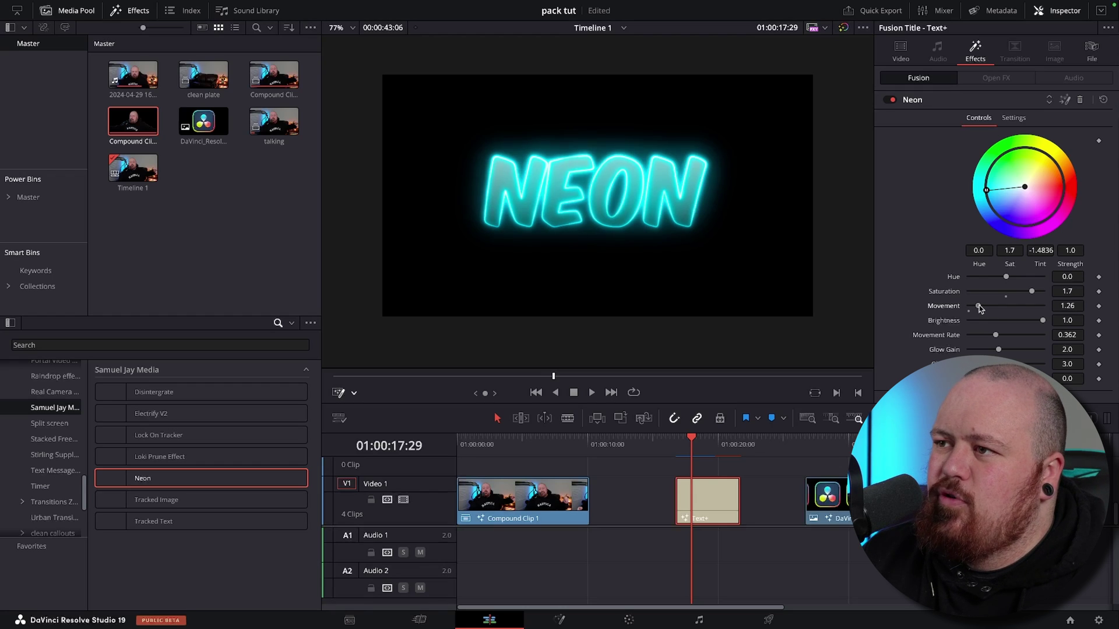
pyautogui.press('space')
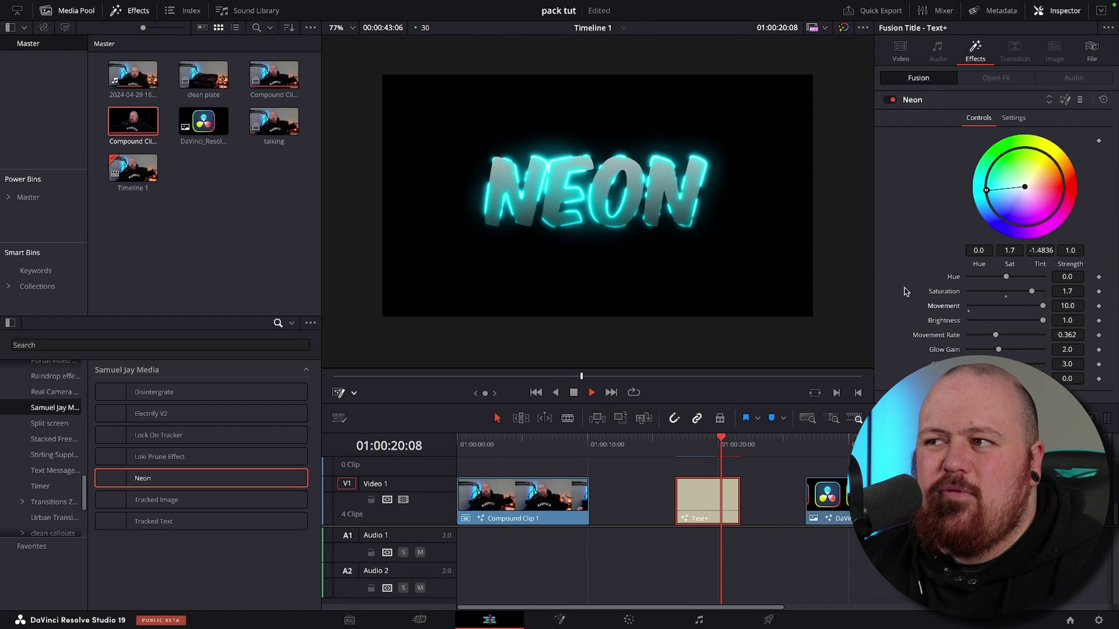
pyautogui.press('space')
pyautogui.moveTo(1042, 306); pyautogui.dragTo(1052, 340)
pyautogui.press('space')
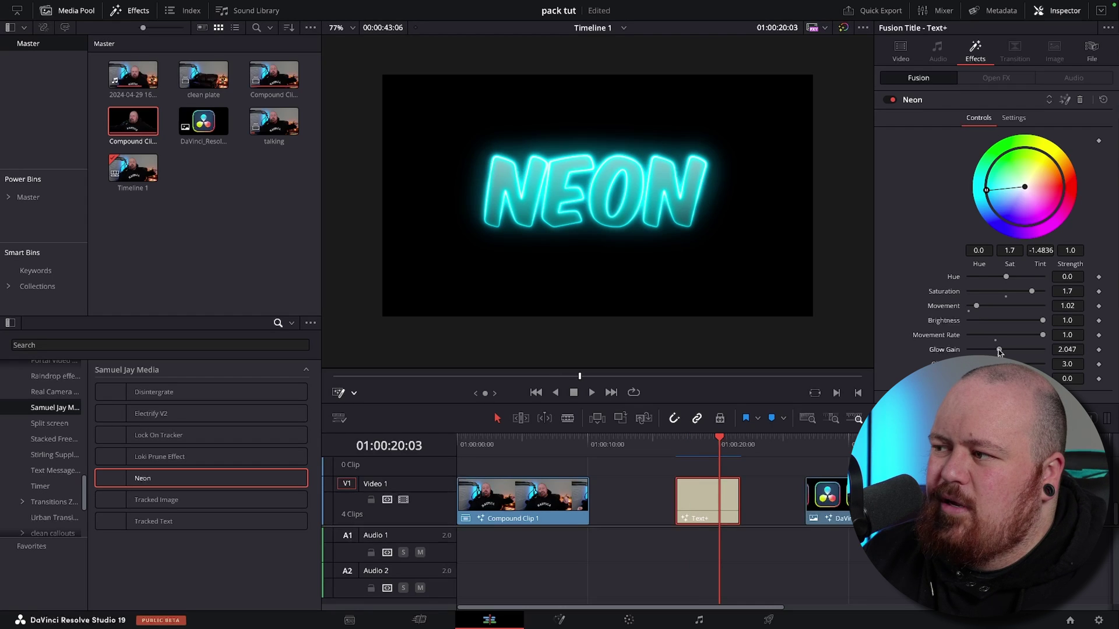
# Set the Neon effect's Glow Gain to 2.52, Movement to 0 and Brightness to 0.02, and recolor the glow orange-red
pyautogui.moveTo(999, 349); pyautogui.dragTo(929, 309)
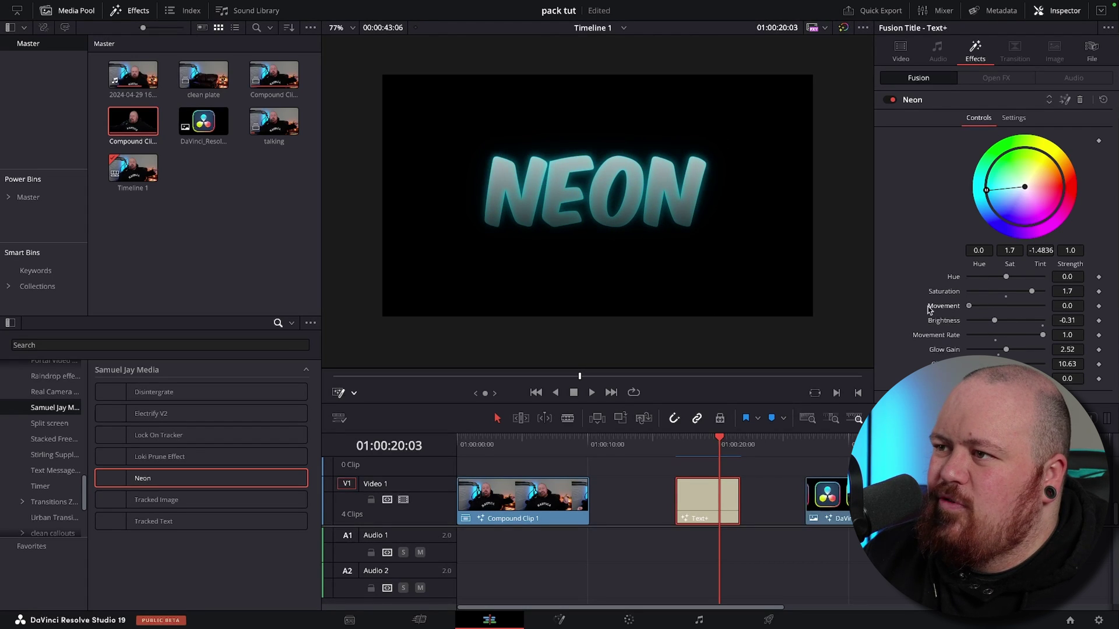
pyautogui.moveTo(994, 321); pyautogui.dragTo(1008, 322)
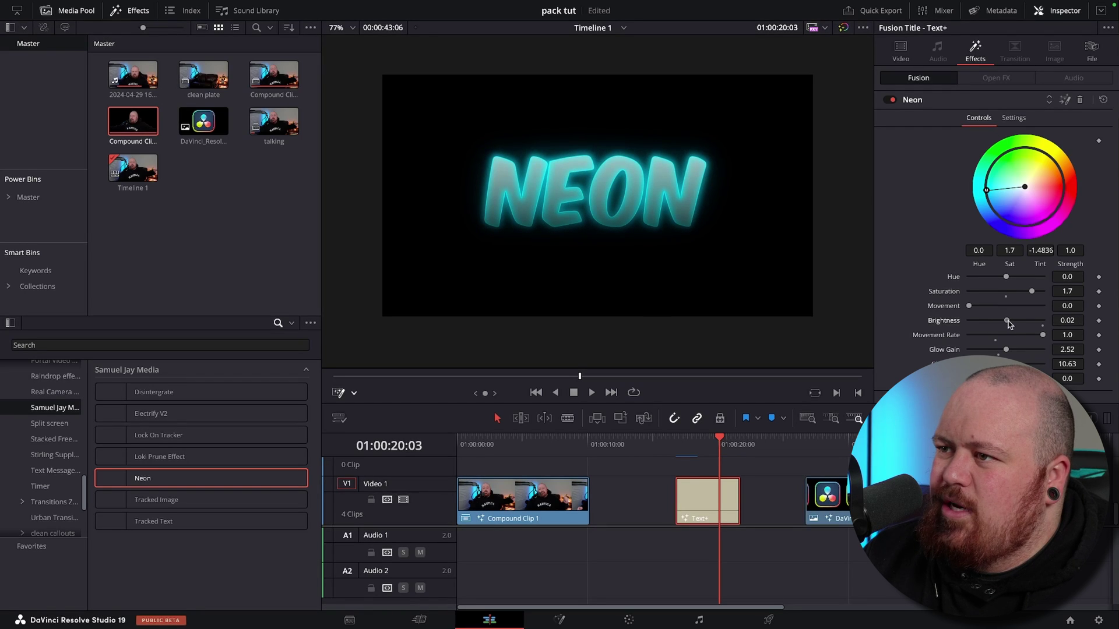
pyautogui.press('space')
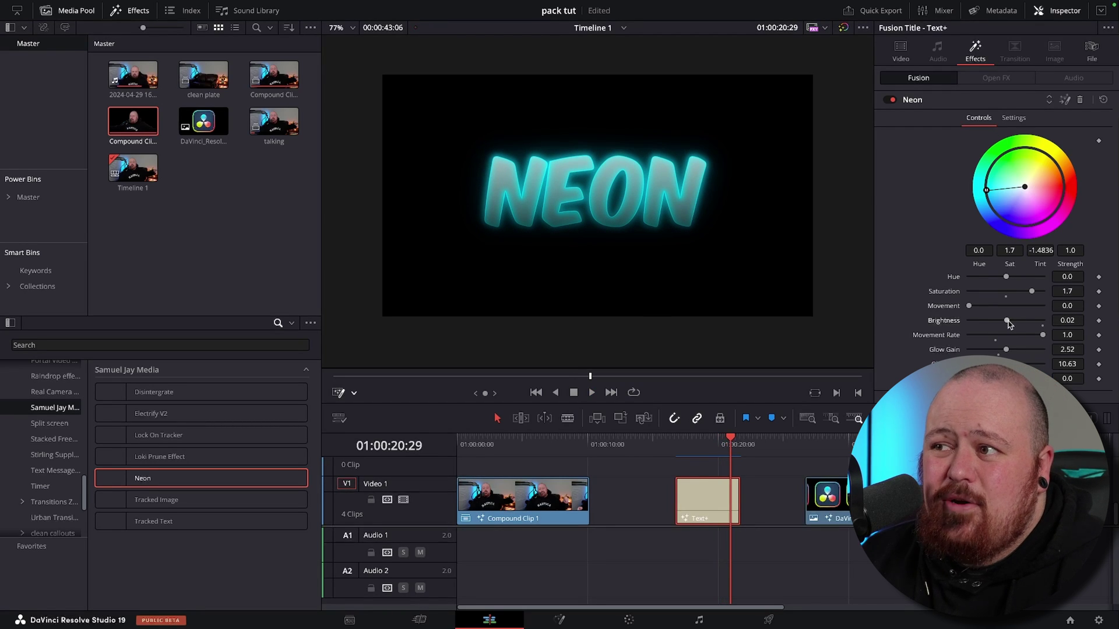
pyautogui.moveTo(1021, 194); pyautogui.dragTo(1060, 174)
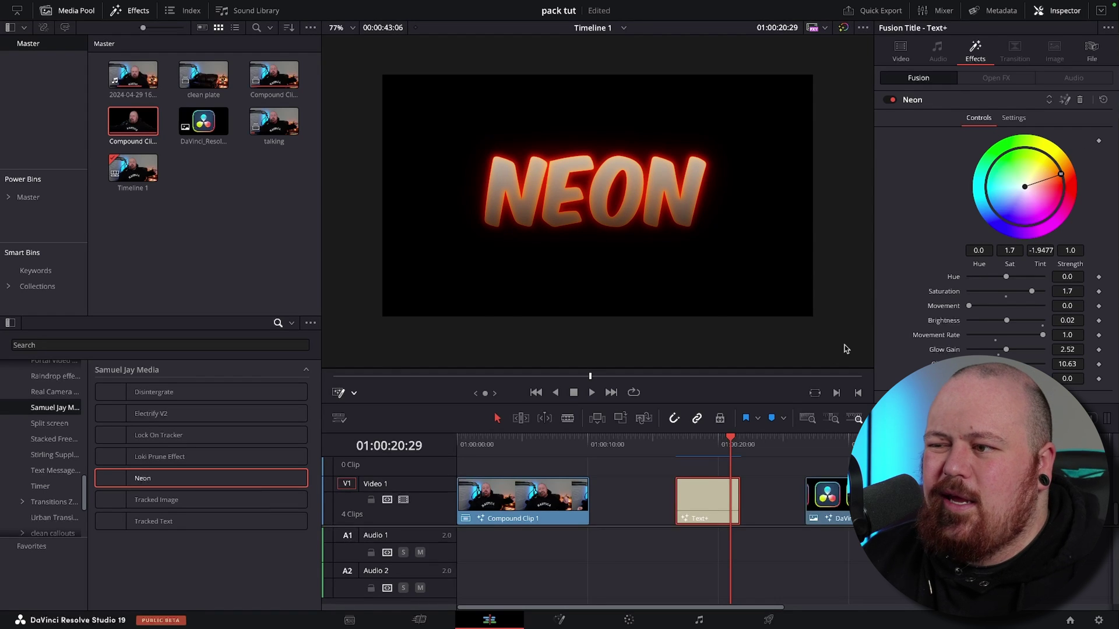
# Try the Neon effect on Compound Clip 1 and remove it from the clip
pyautogui.click(520, 443)
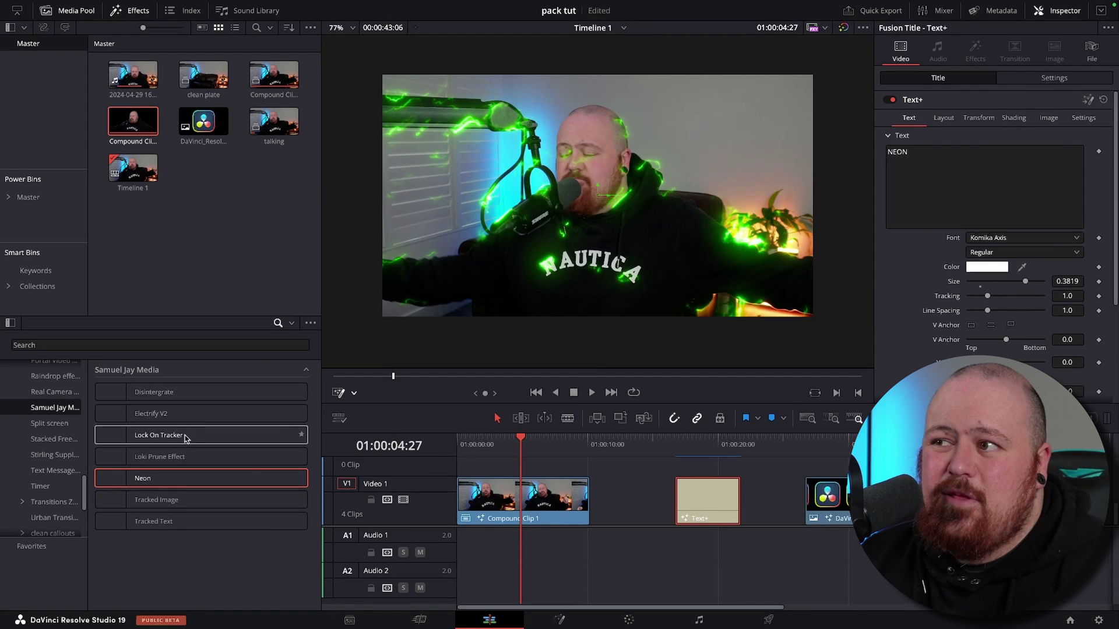
pyautogui.click(510, 479)
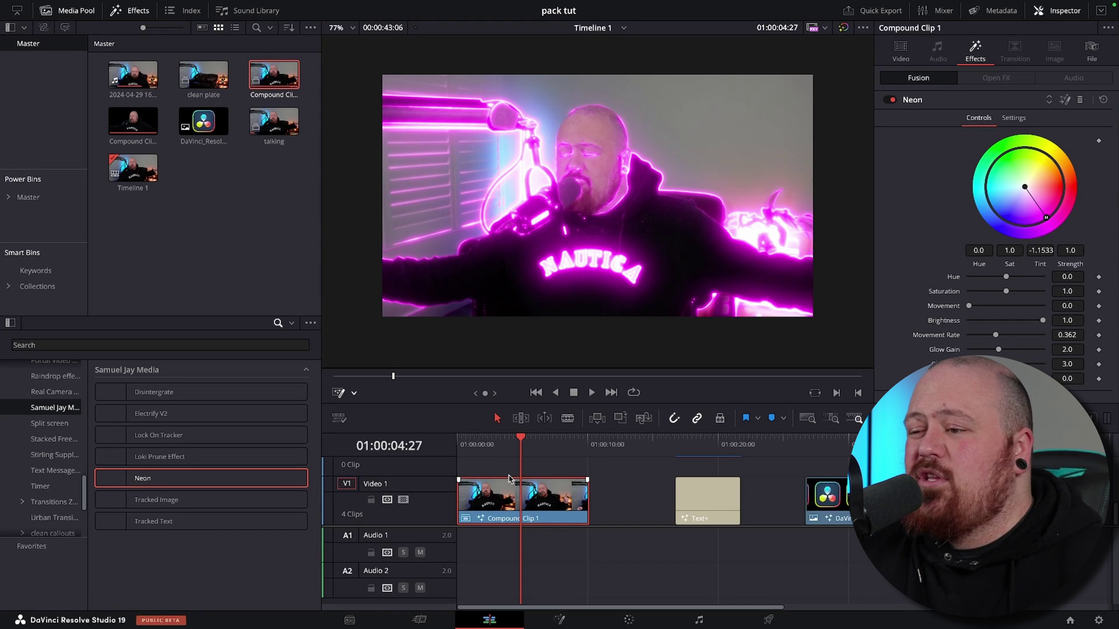
pyautogui.click(1079, 99)
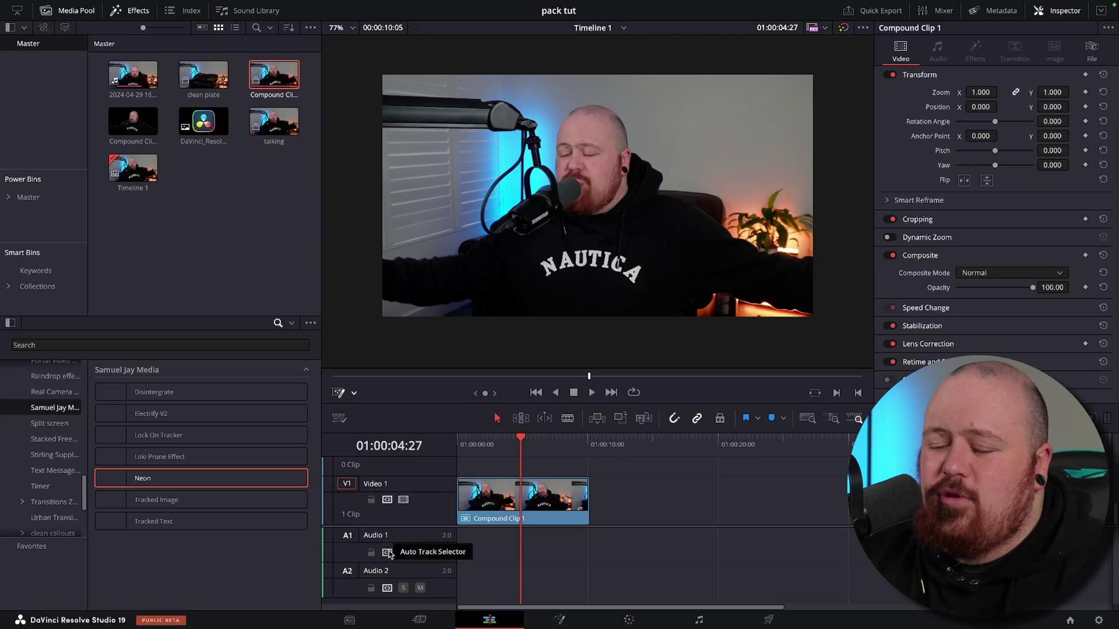
# Apply the Tracked Text effect to Compound Clip 1, enter TRACKER as its text and show its on-screen controls
pyautogui.moveTo(155, 522); pyautogui.dragTo(540, 507)
pyautogui.write('TRACKER')
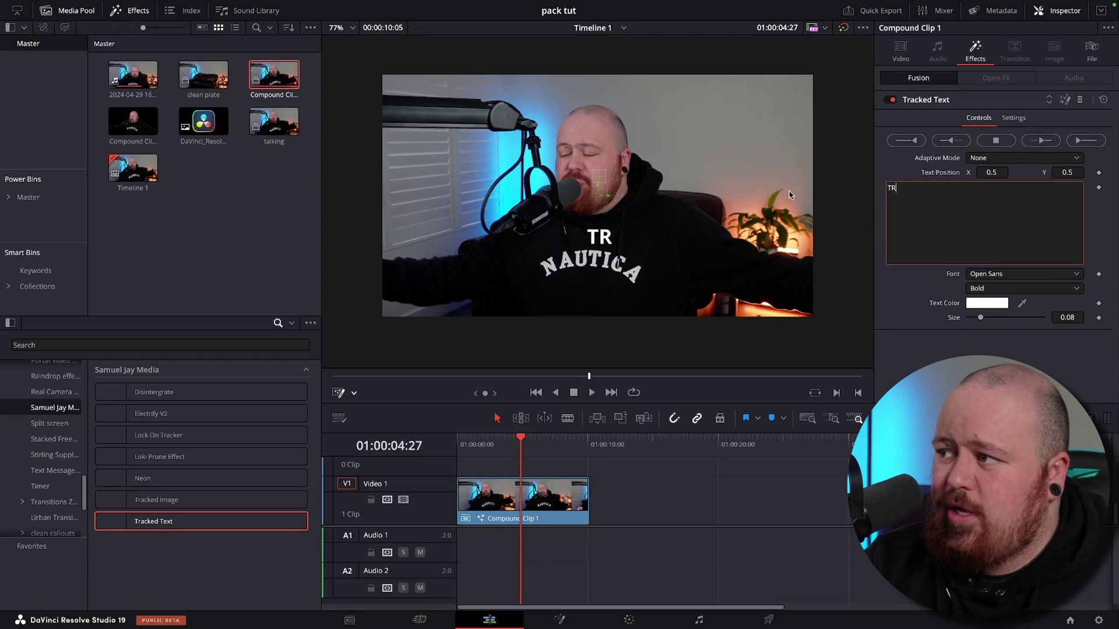
pyautogui.click(339, 393)
pyautogui.click(339, 393)
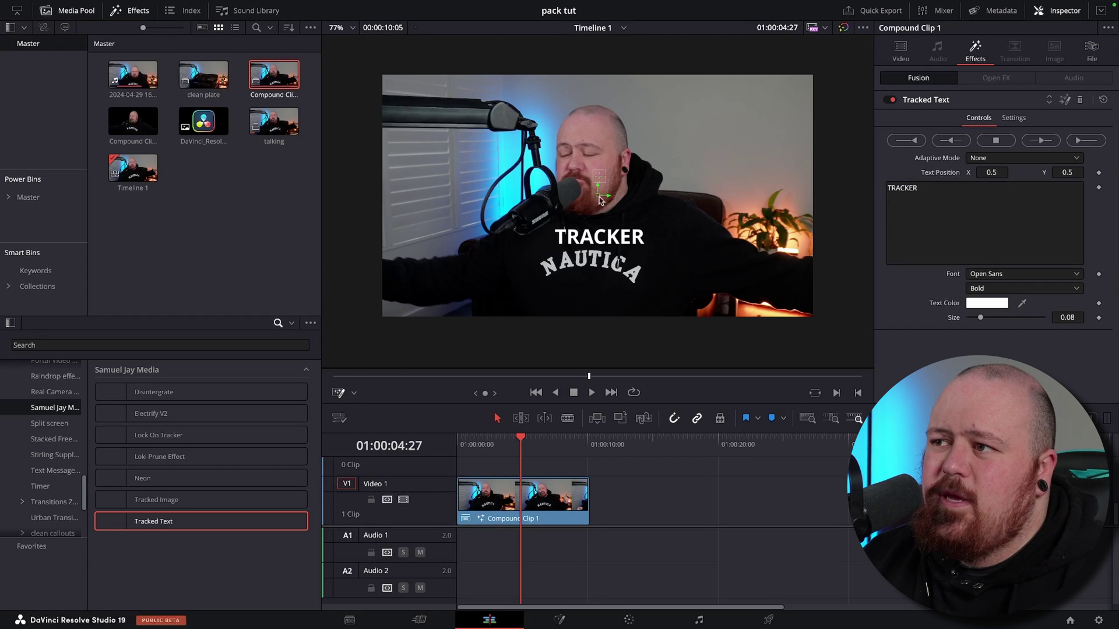
# Go to 01:00:03:04 and place the Tracked Text effect's tracker over the man's eye nearest his visible ear
pyautogui.moveTo(493, 377)
pyautogui.mouseDown()
pyautogui.moveTo(475, 377)
pyautogui.moveTo(497, 380)
pyautogui.mouseUp()
pyautogui.moveTo(582, 155); pyautogui.dragTo(614, 186)
pyautogui.scroll(4, 634, 140)
pyautogui.moveTo(600, 148); pyautogui.dragTo(597, 147)
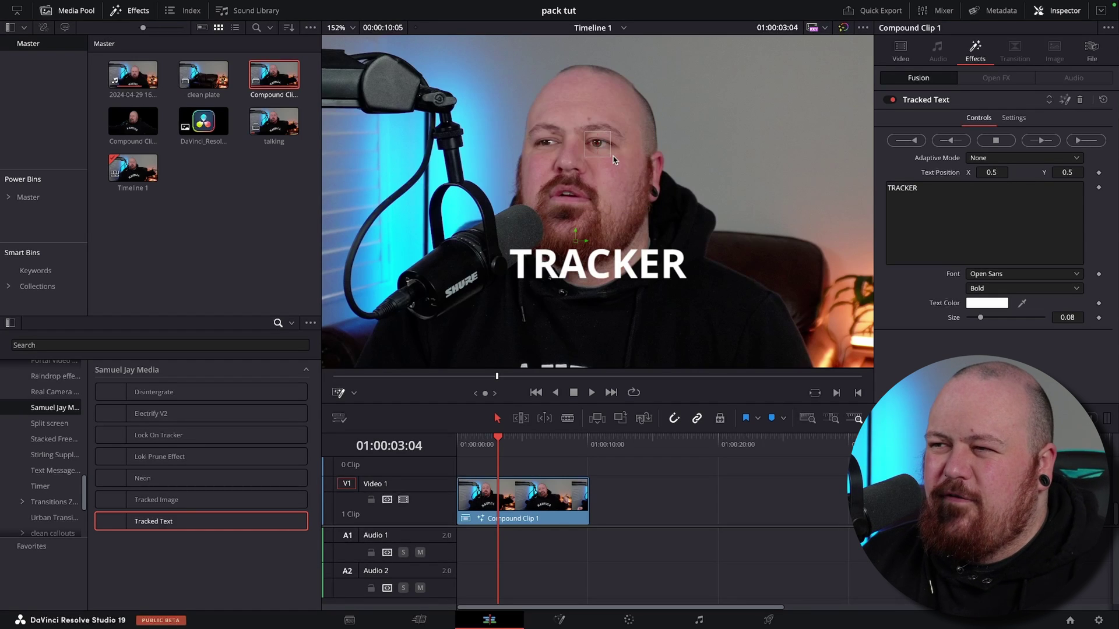
pyautogui.scroll(-5, 659, 215)
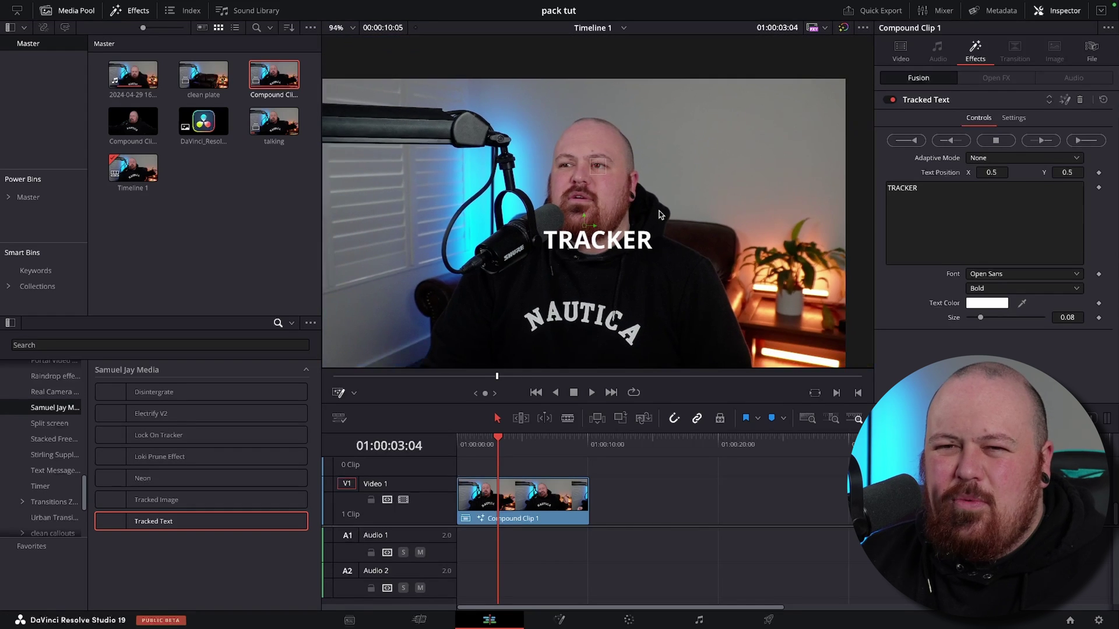
pyautogui.moveTo(659, 215); pyautogui.dragTo(670, 195)
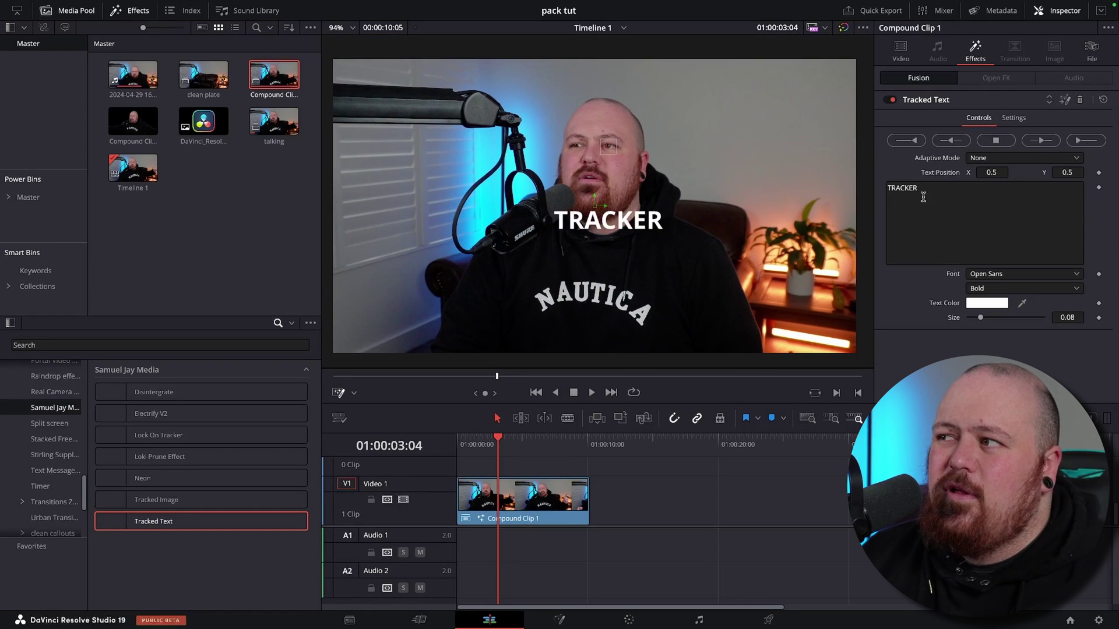
pyautogui.click(601, 147)
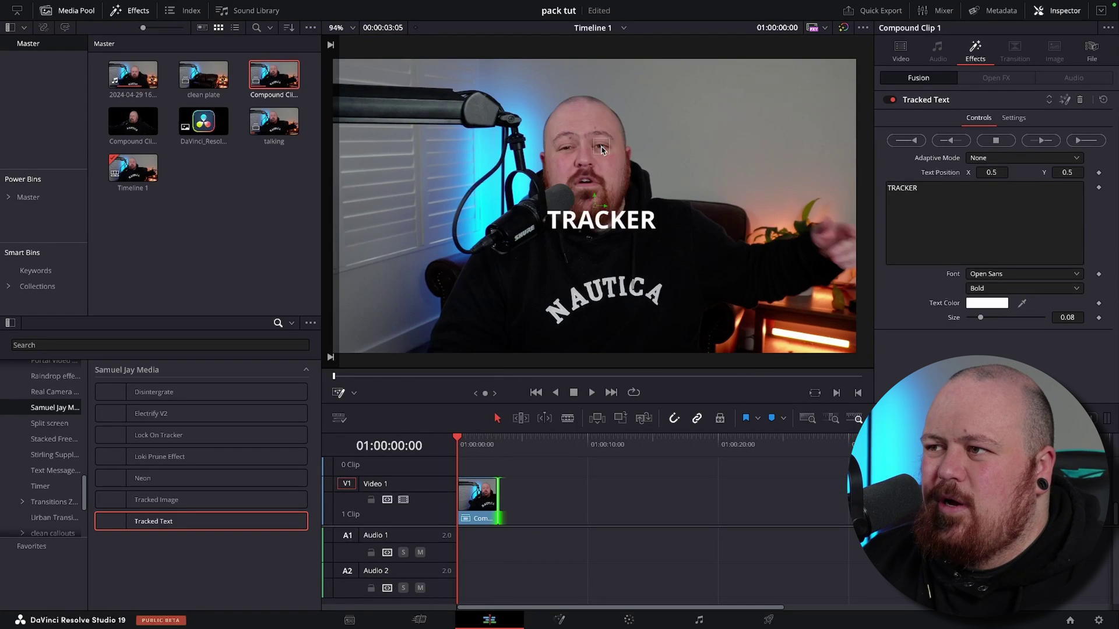
pyautogui.moveTo(602, 146); pyautogui.dragTo(600, 146)
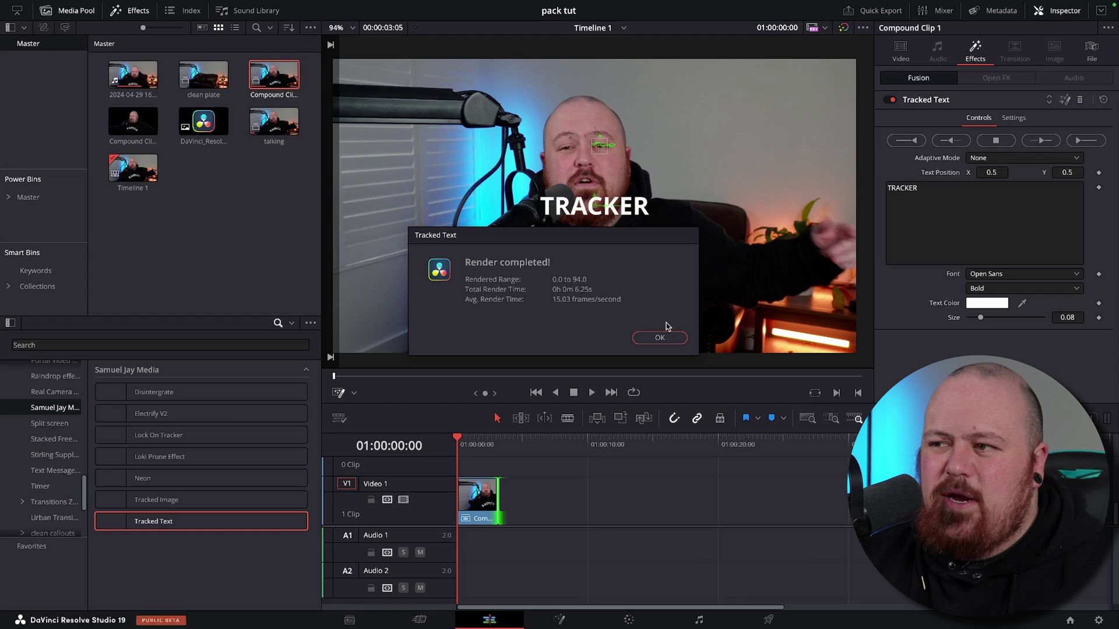
# Dismiss the tracking render report and play back the clip to check how the TRACKER text follows the face
pyautogui.click(669, 339)
pyautogui.press('space')
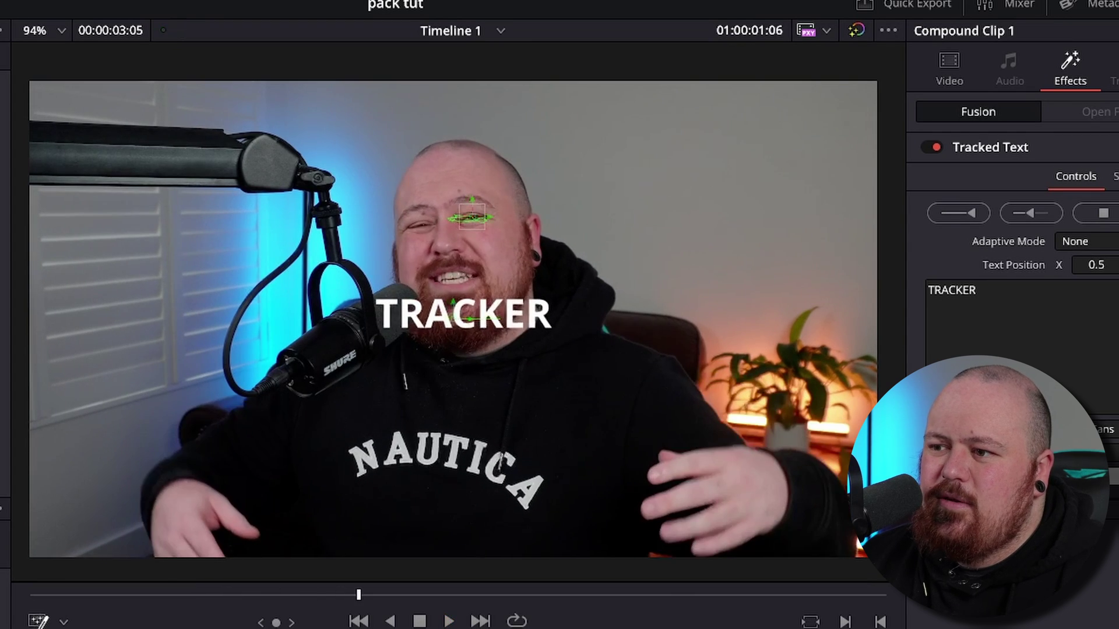
pyautogui.press('space')
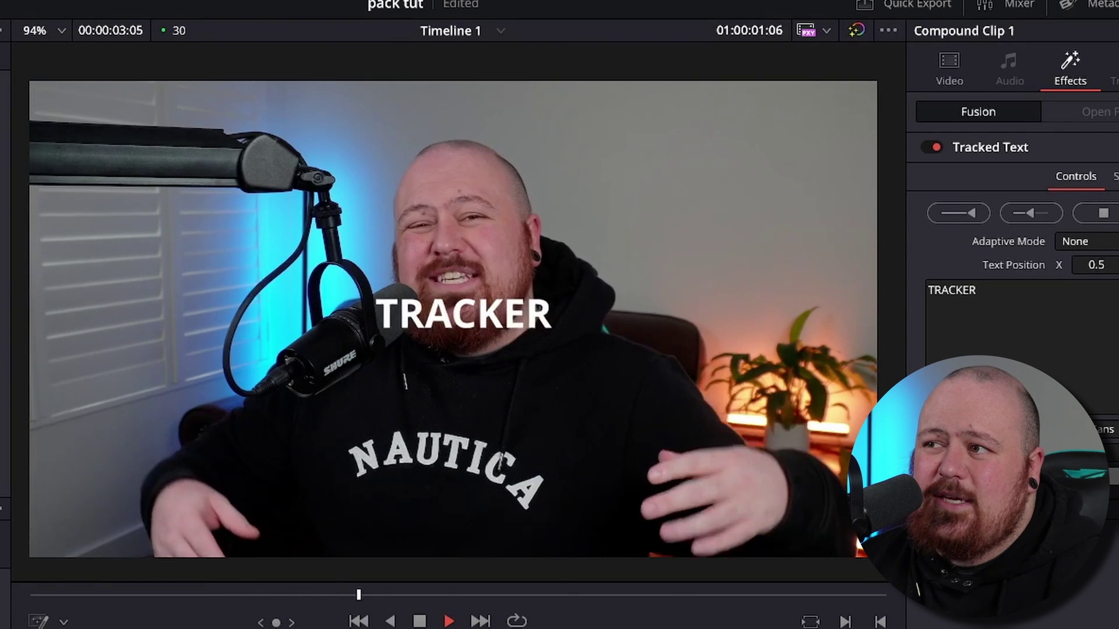
pyautogui.press('space')
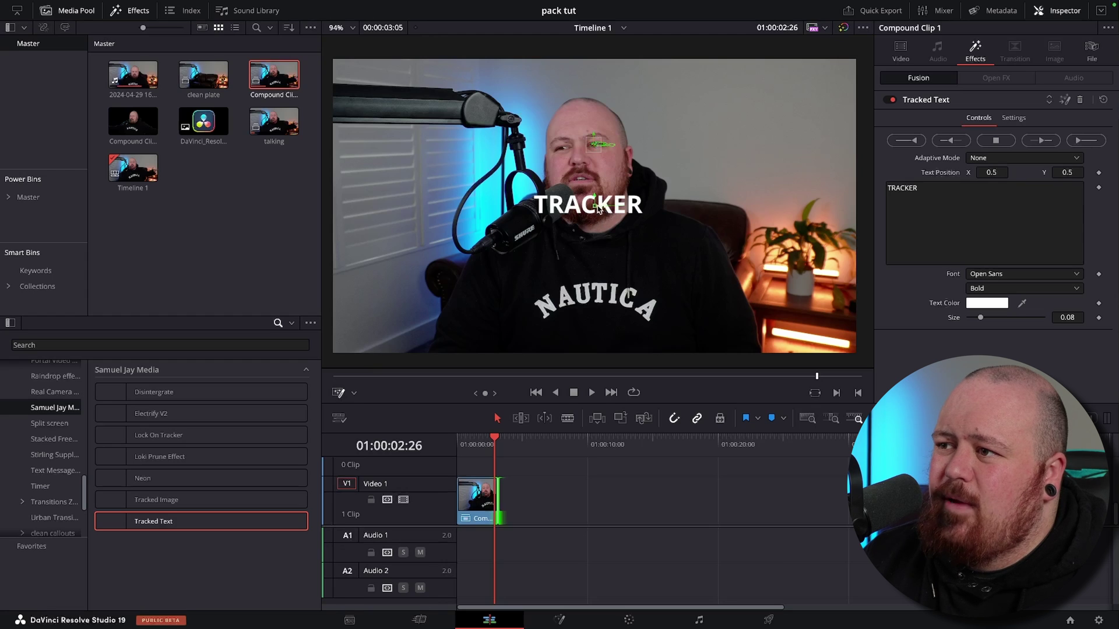
# Move the TRACKER text beside the top of the man's head, at about X 0.63, Y 0.79, and play back from the start
pyautogui.moveTo(599, 210); pyautogui.dragTo(662, 121)
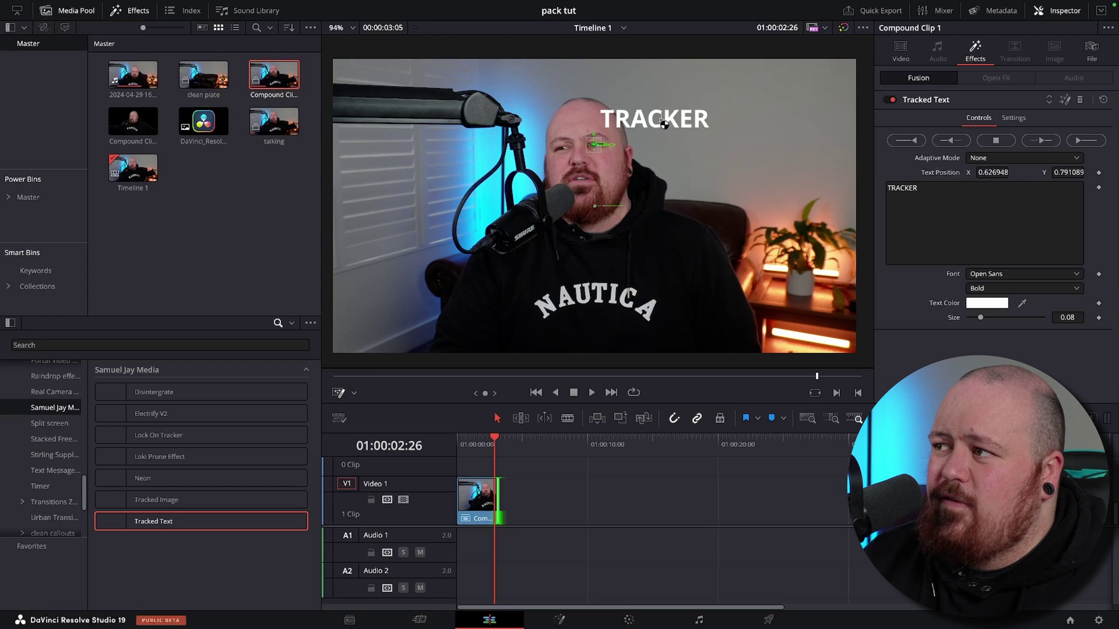
pyautogui.press('Home')
pyautogui.press('space')
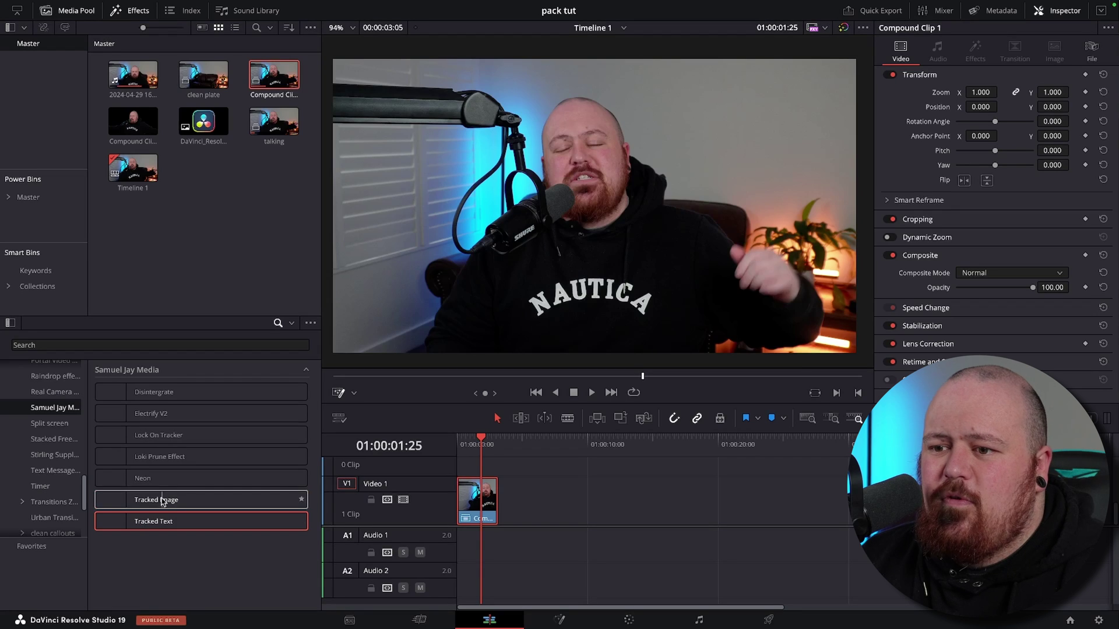
# Apply the Tracked Image effect to Compound Clip 1, load the Speed Animation thumbnail from the Desktop and set its size to 0.17
pyautogui.moveTo(163, 501); pyautogui.dragTo(478, 501)
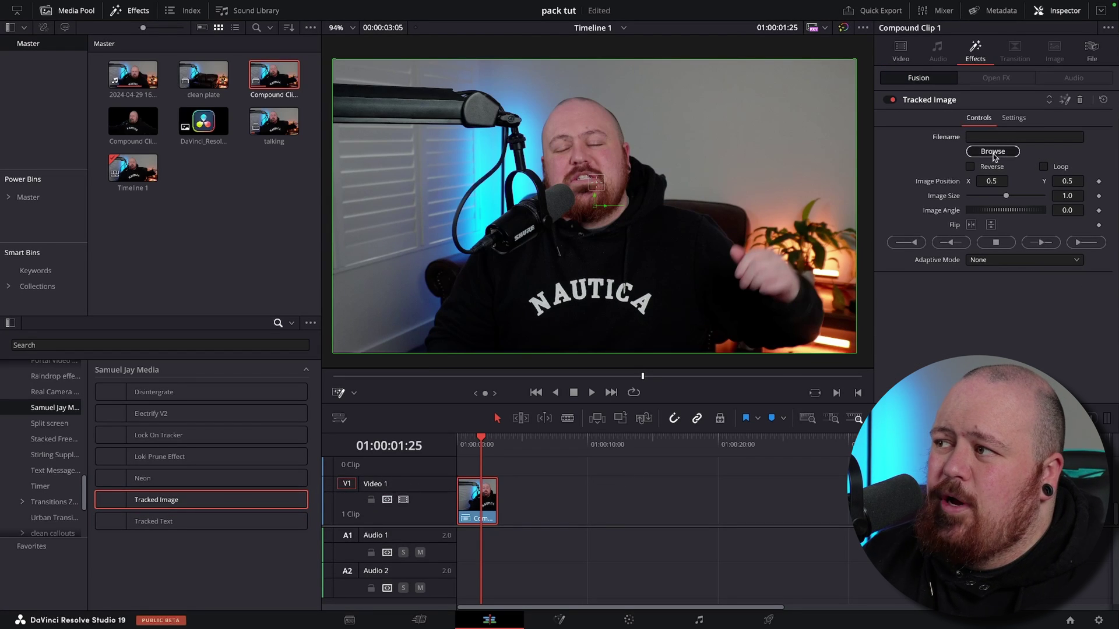
pyautogui.click(993, 152)
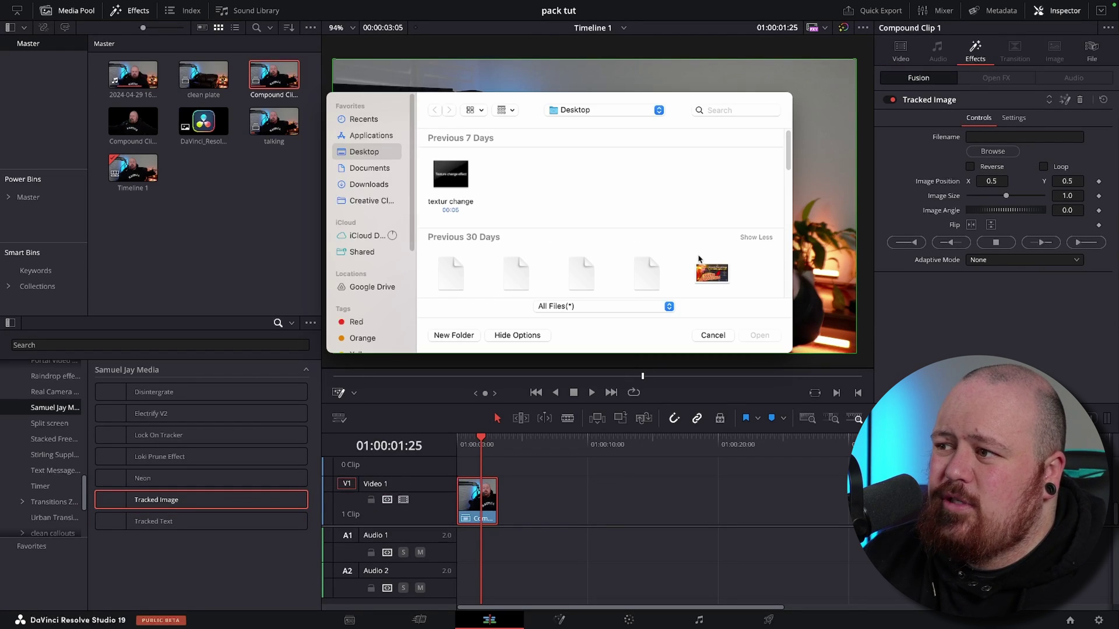
pyautogui.doubleClick(712, 273)
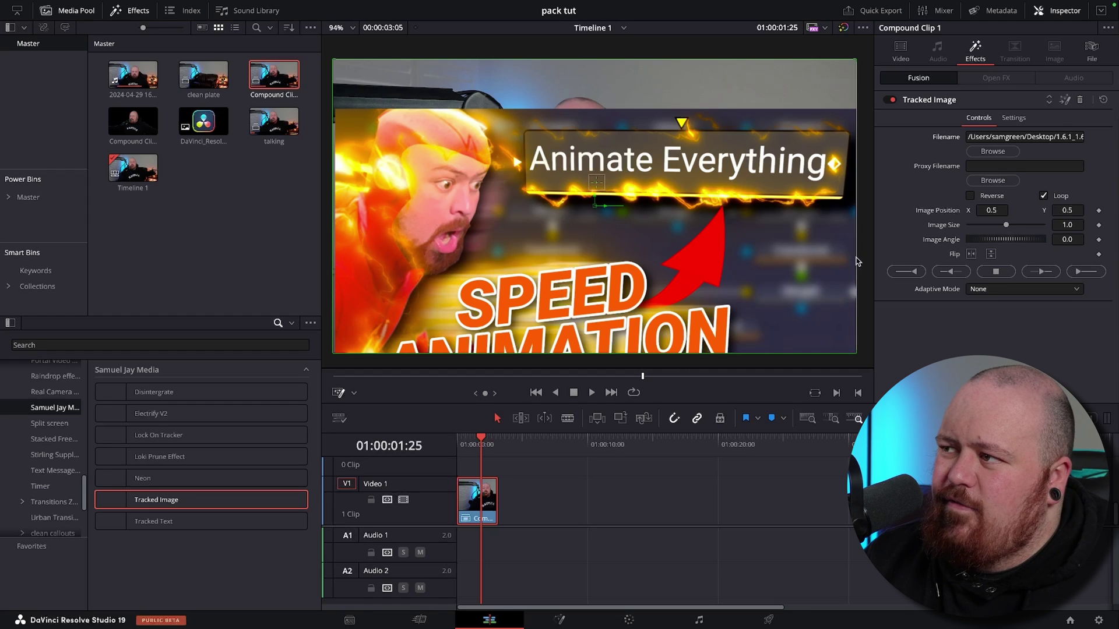
pyautogui.moveTo(1006, 225); pyautogui.dragTo(978, 227)
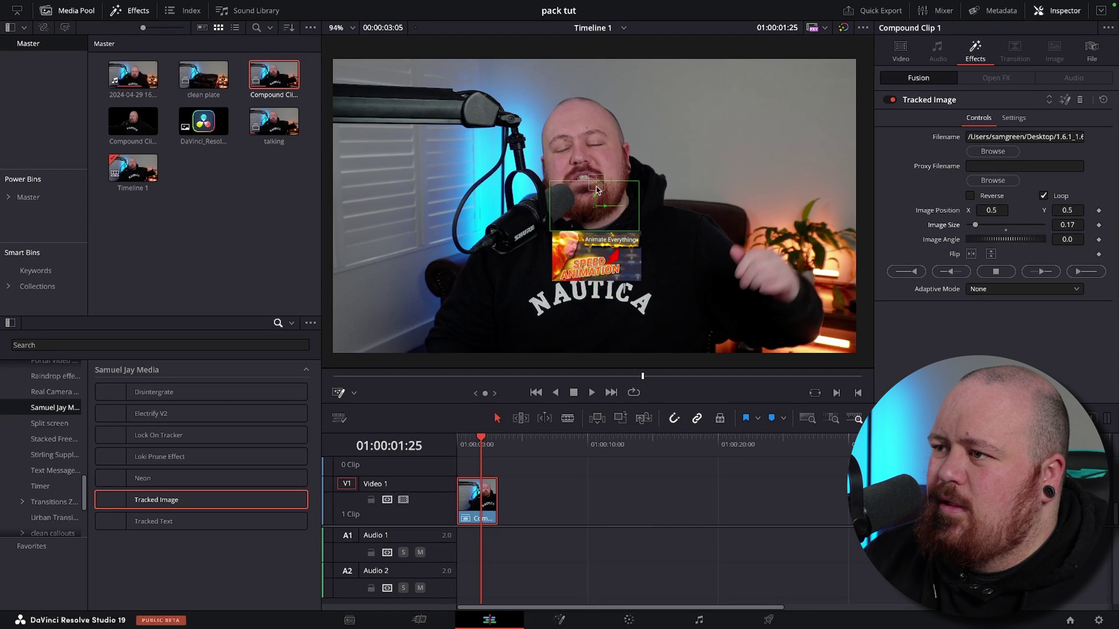
# Place the tracker on the man's eye, position the image beside his head at size about 0.21, and track forward from the clip's start
pyautogui.moveTo(596, 183); pyautogui.dragTo(597, 176)
pyautogui.moveTo(594, 206); pyautogui.dragTo(687, 115)
pyautogui.press('Home')
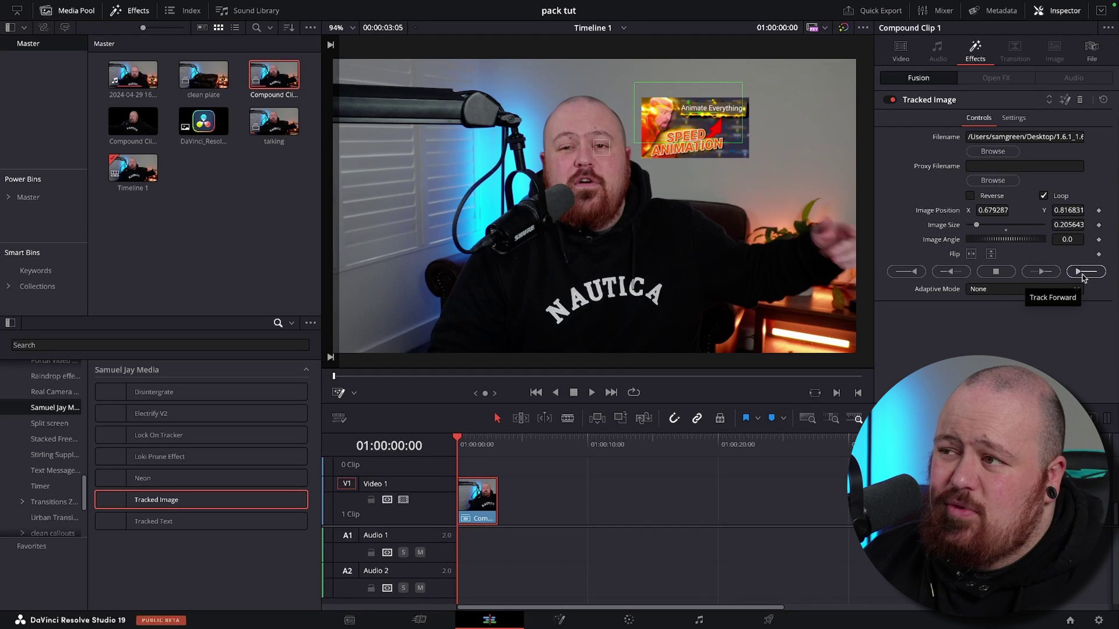
pyautogui.click(1082, 275)
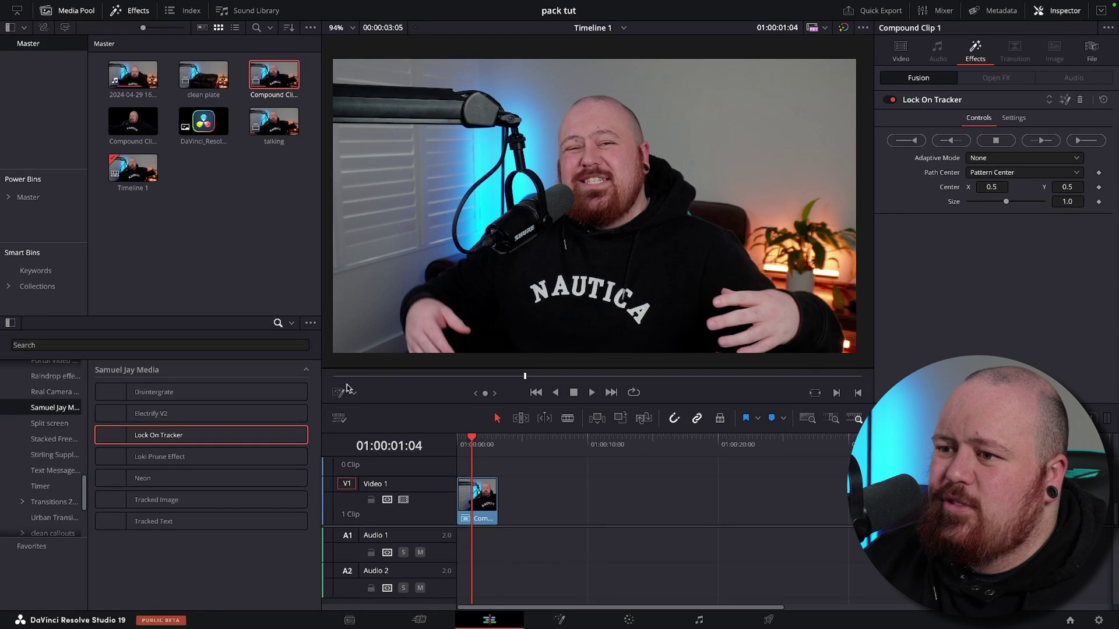
# Apply the Lock On Tracker effect to Compound Clip 1, show its on-screen controls and track the man's eye forward from the clip's start
pyautogui.click(344, 391)
pyautogui.press('Home')
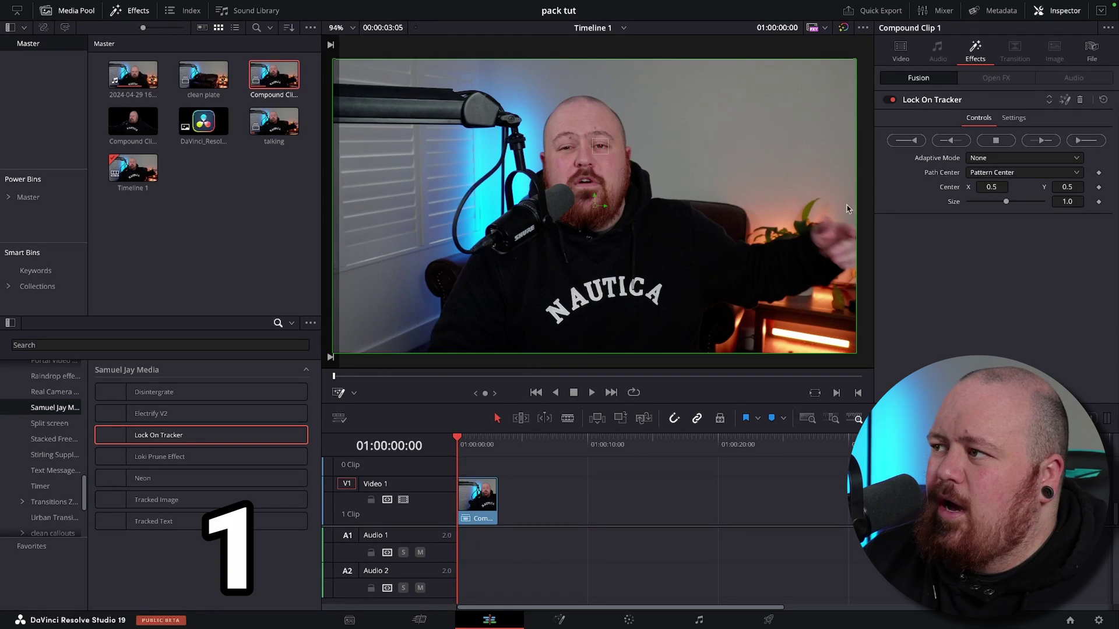
pyautogui.click(1086, 140)
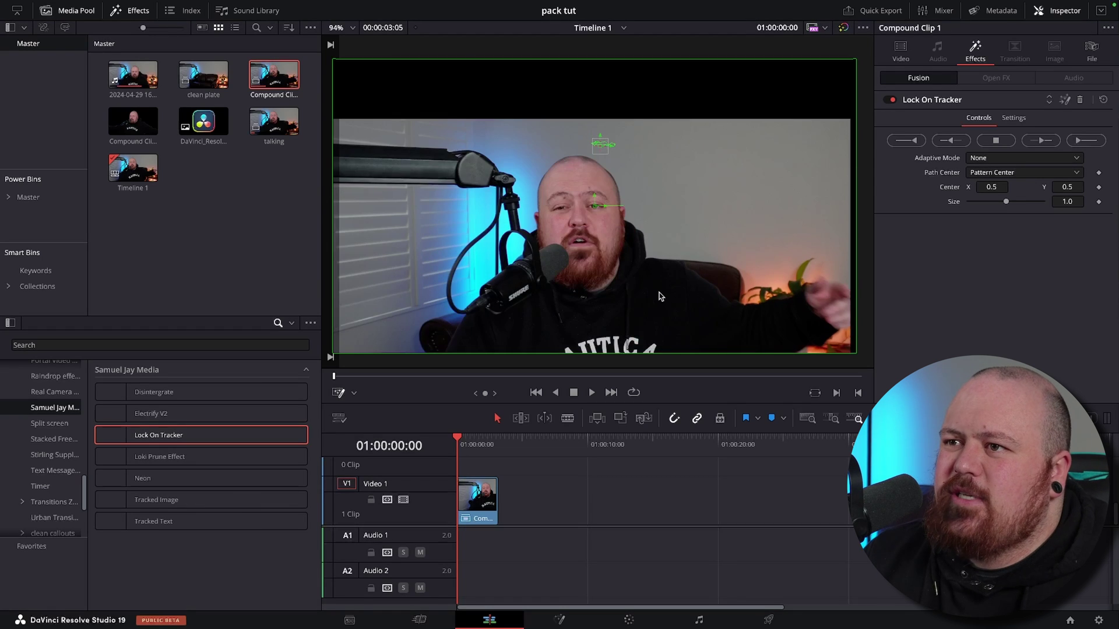
# Reframe the locked-on footage to fill the frame, with its center at about X 0.51, Y 0.66 and its size at 1.44
pyautogui.scroll(-2, 627, 251)
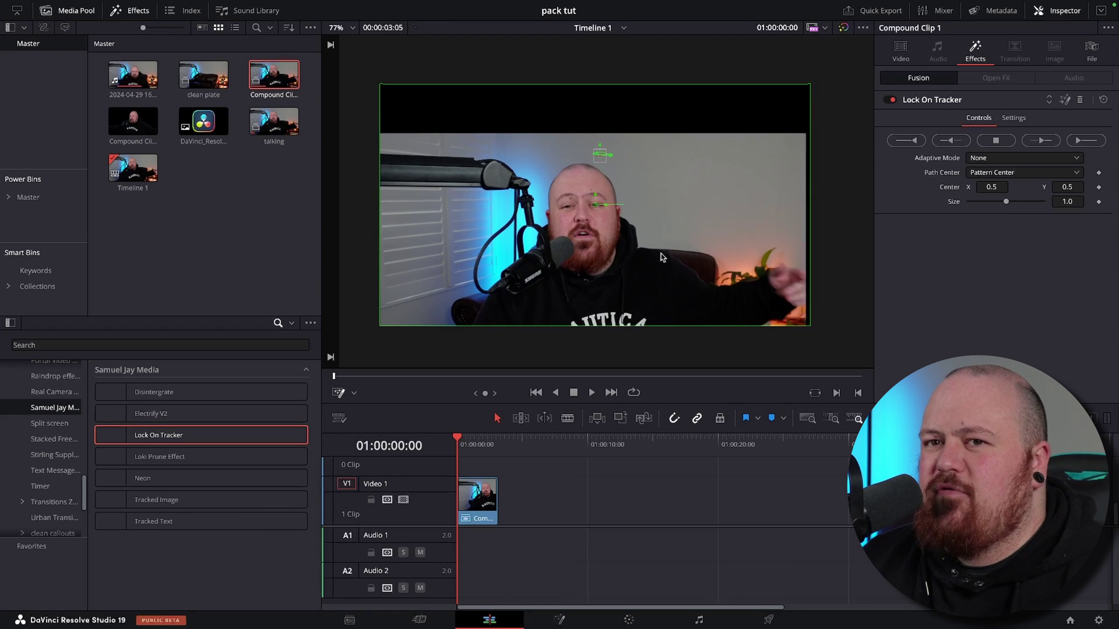
pyautogui.moveTo(596, 207); pyautogui.dragTo(601, 153)
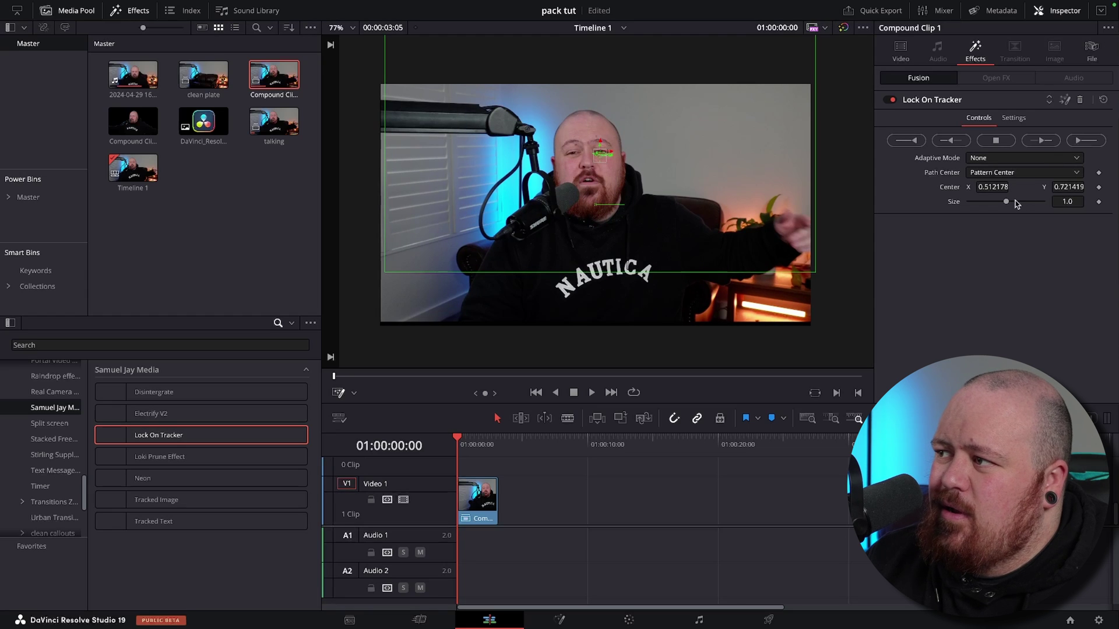
pyautogui.moveTo(1009, 204); pyautogui.dragTo(1012, 203)
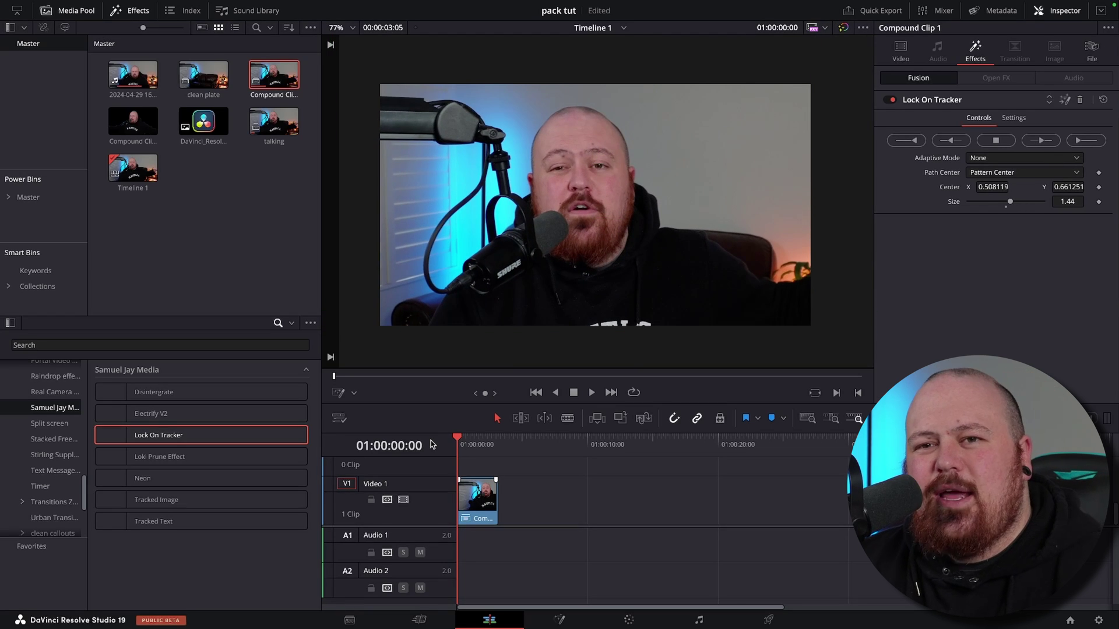
# Play back Compound Clip 1 from its start and replay it to check how the Lock On Tracker effect holds the face
pyautogui.press('space')
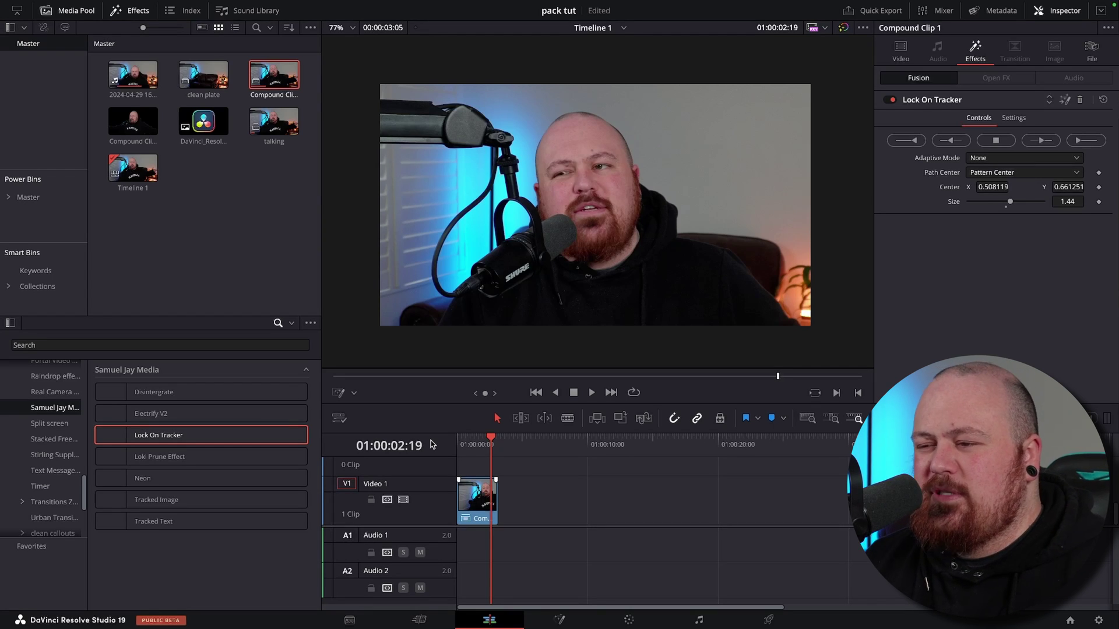
pyautogui.moveTo(492, 441); pyautogui.dragTo(414, 440)
pyautogui.press('space')
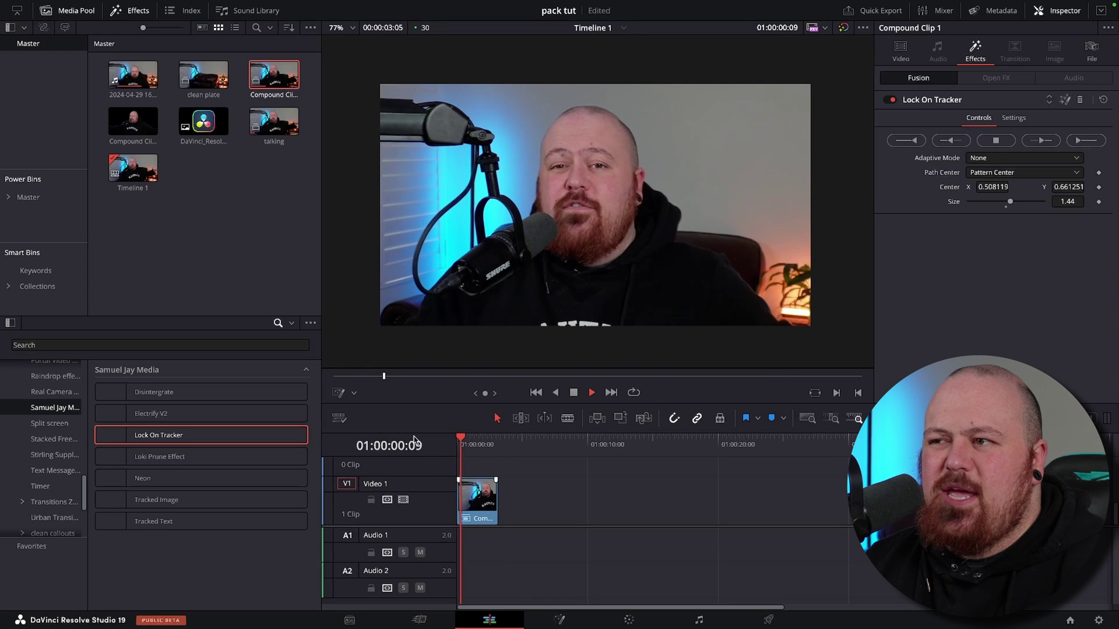